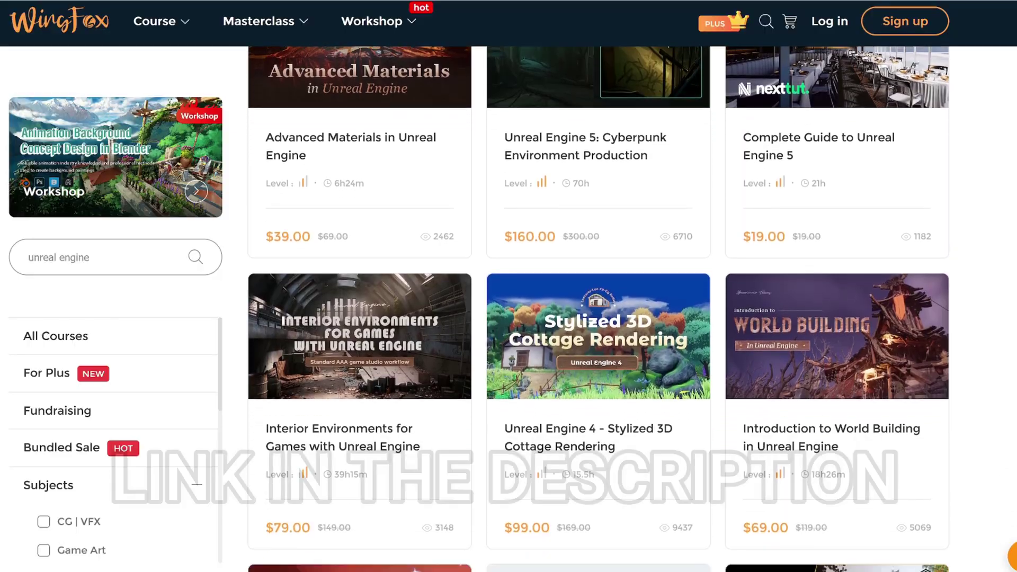
scroll(599, 307, "down", 7)
scroll(599, 307, "down", 8)
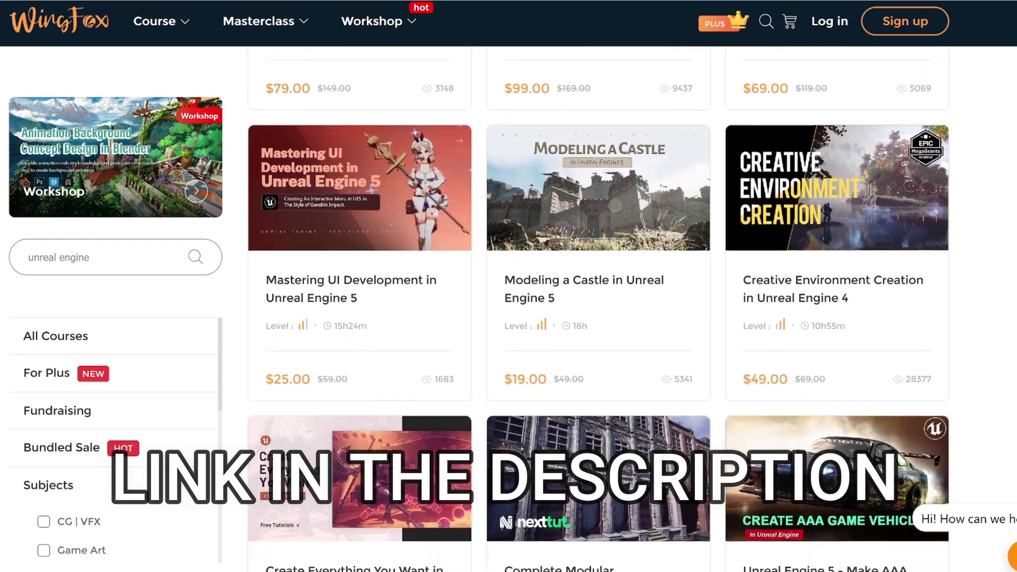
scroll(599, 308, "down", 2)
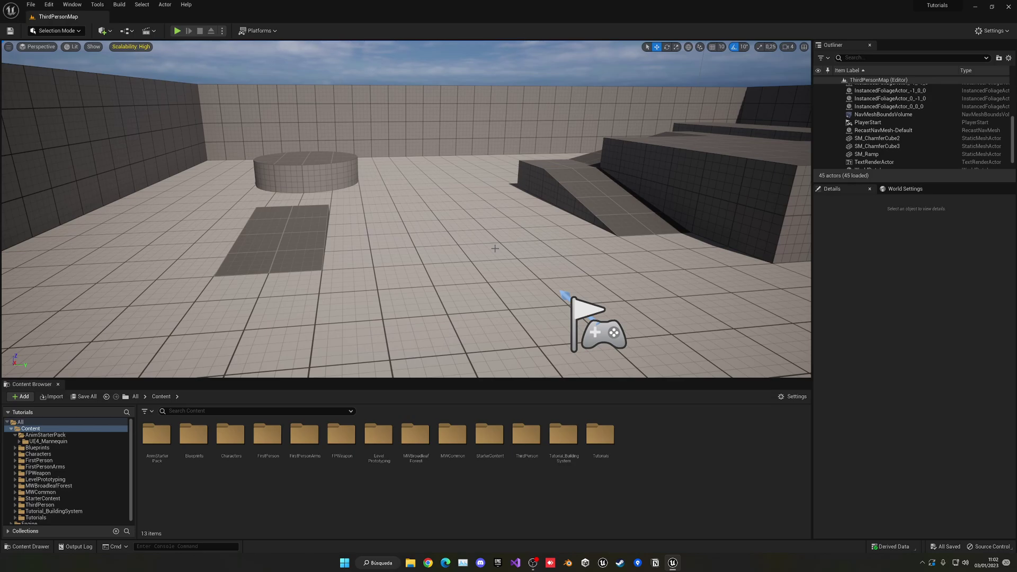
- Create a Blend Space named StrafeBlendSpace for the SK_Mannequin skeleton and open it as a docked editor tab
right_click(642, 434)
mouse_move(680, 289)
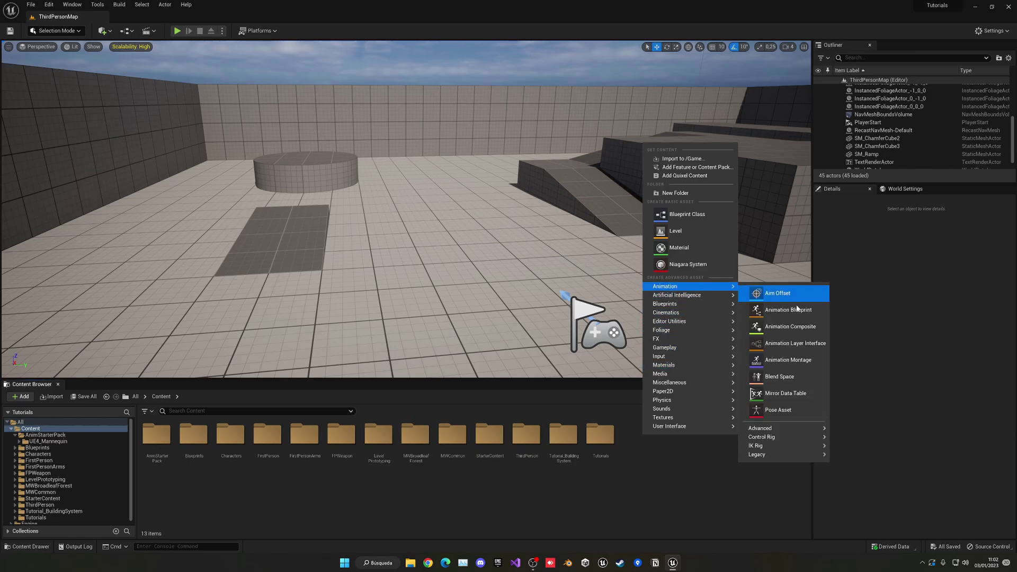
left_click(767, 381)
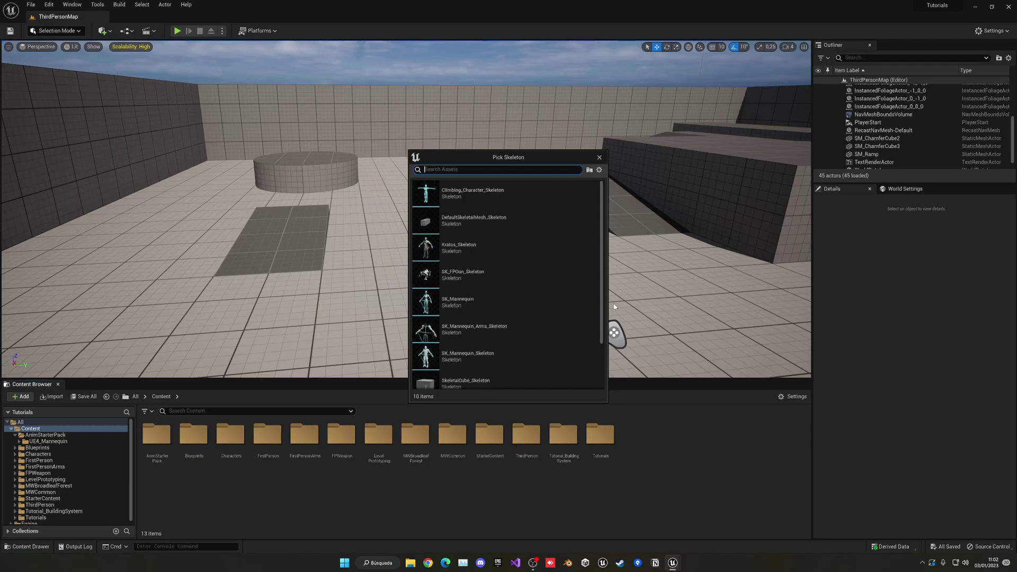
left_click(517, 305)
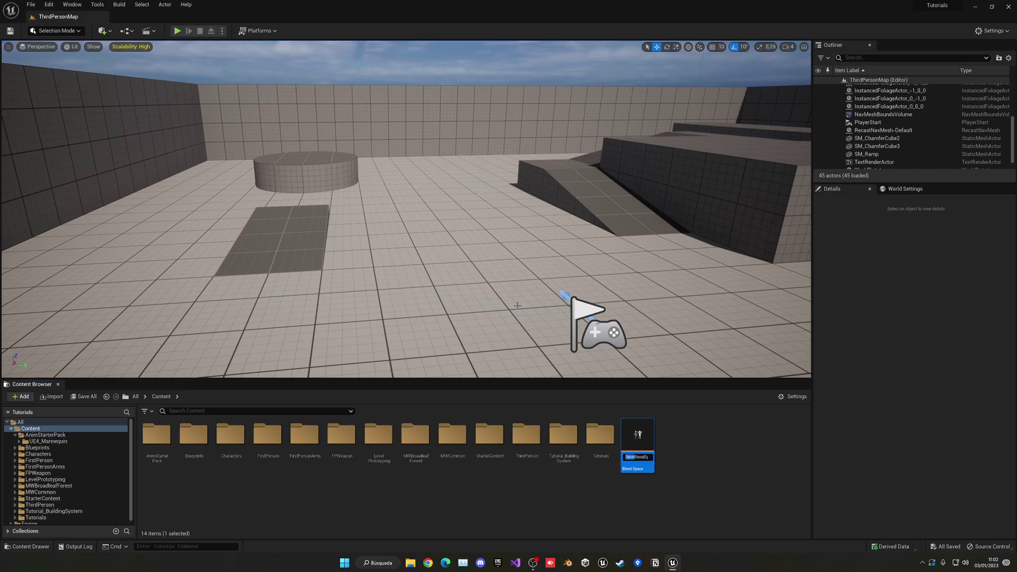
type("Strafe")
key("Return")
double_click(639, 434)
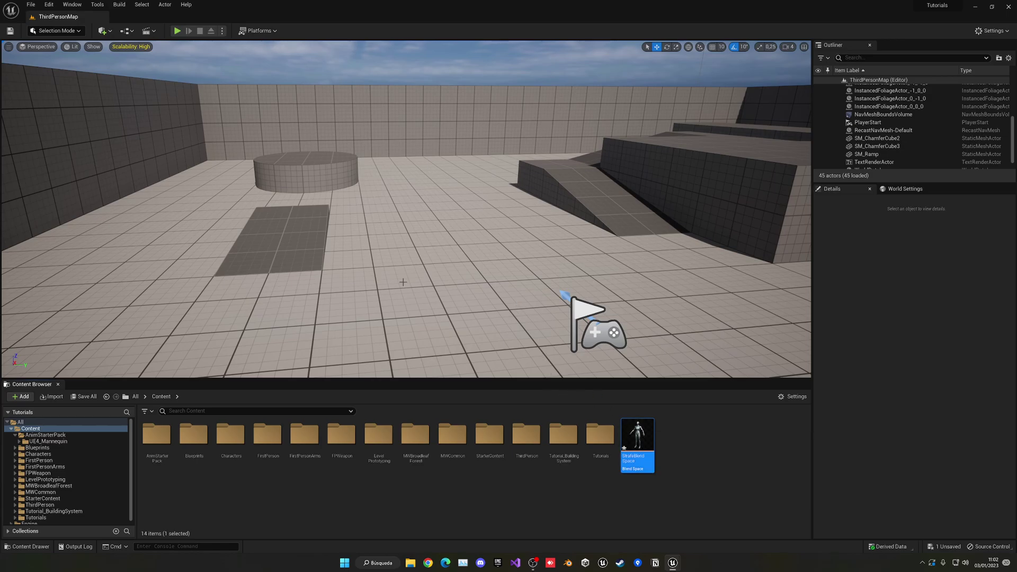
left_click_drag(207, 65, 174, 20)
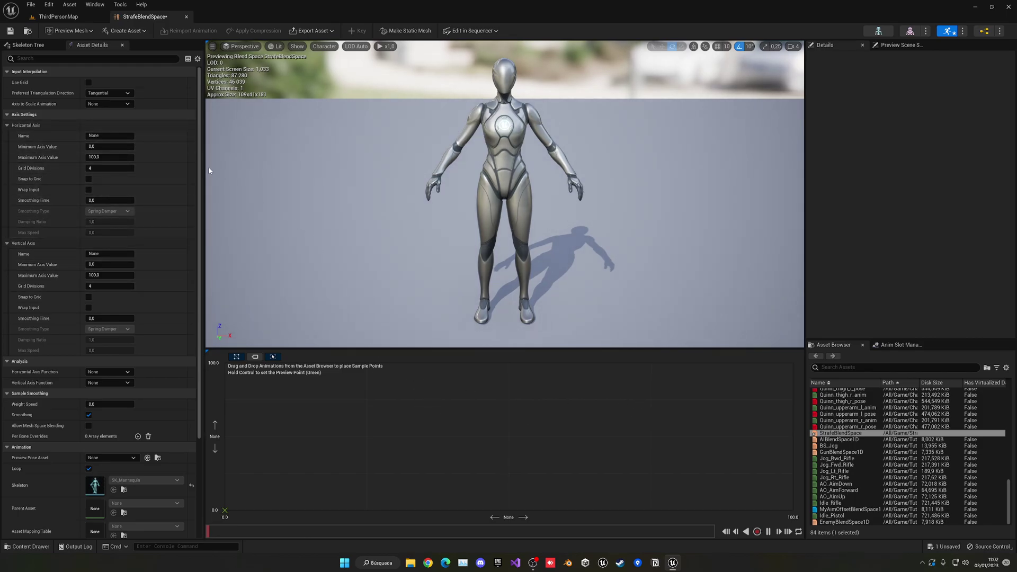
- Name the horizontal axis Direction, set its range from -180 to 180 and enable Snap to Grid
left_click(111, 136)
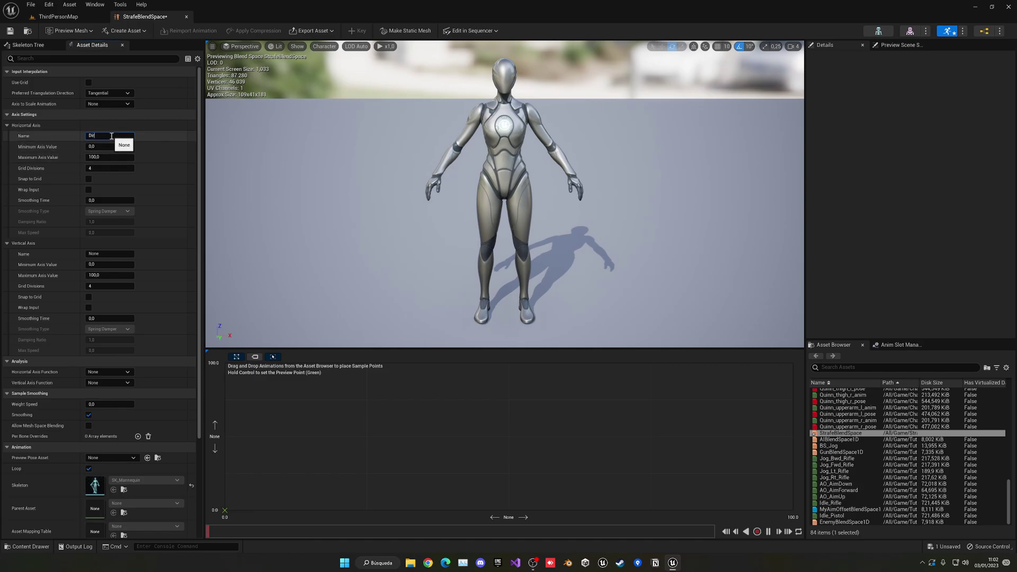
type("Direction")
key("Return")
left_click(97, 147)
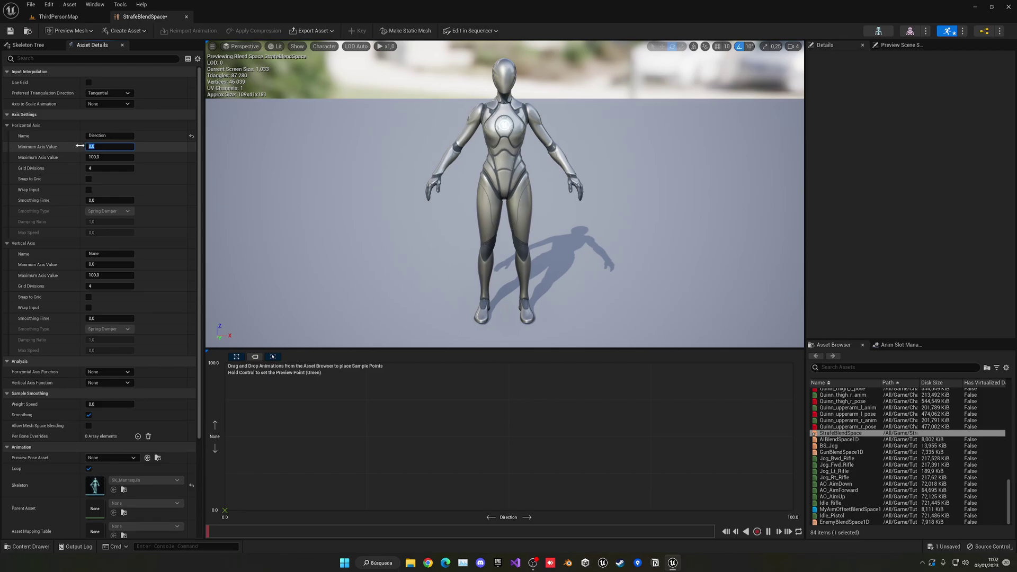
key("Tab")
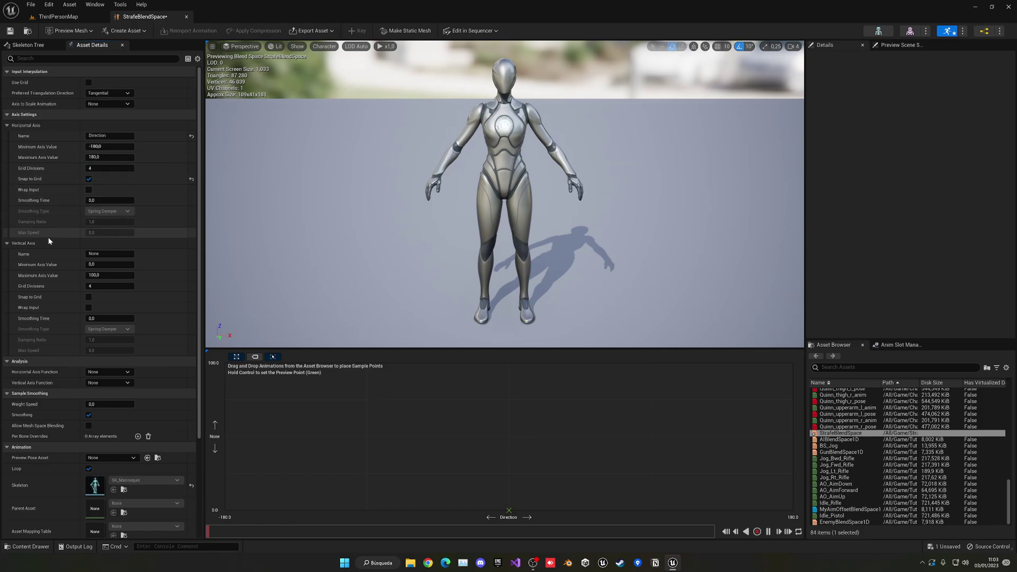
- Name the blend space's vertical axis Speed and enable Snap to Grid for it
left_click(97, 254)
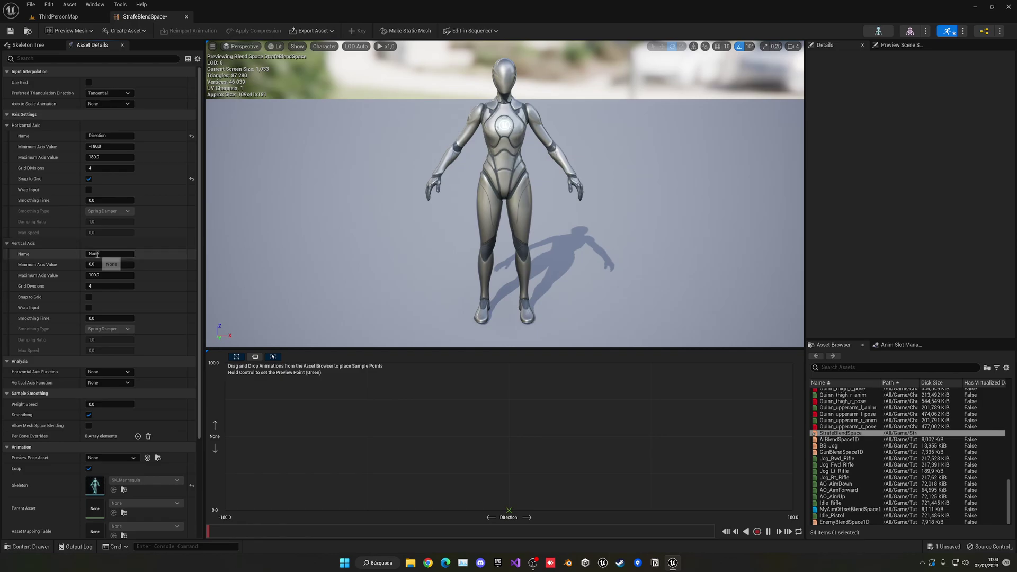
key("Return")
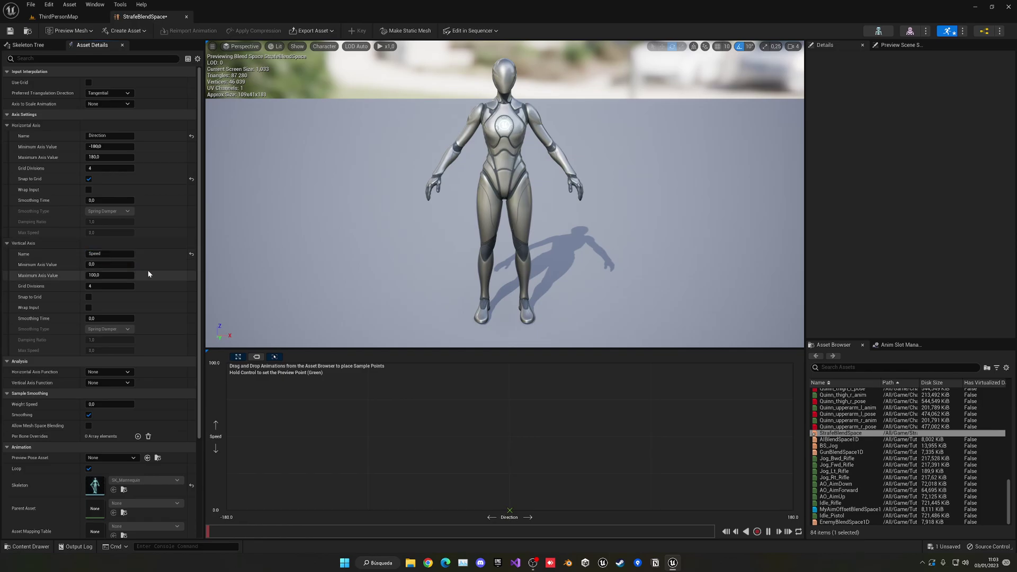
left_click(89, 297)
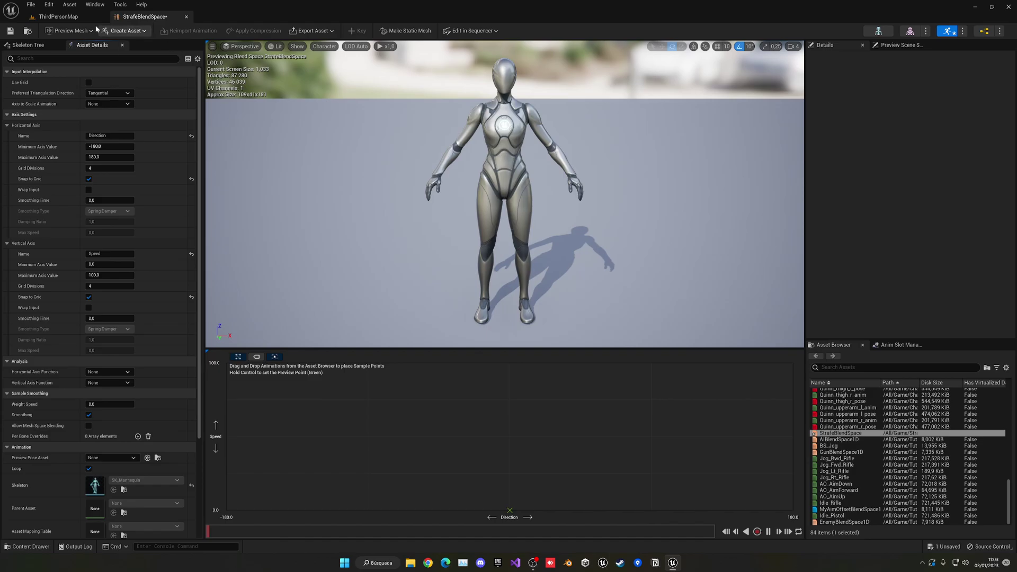
- Duplicate and retarget AnimStarterPack's Idle_Rifle_Hip, Jog_Bwd_Rifle, Jog_Fwd_Rifle, Jog_Lt_Rifle and Jog_Rt_Rifle to SKM_Manny_Simple with the RTG_UE4Manny_UE5Manny retargeter
left_click(63, 21)
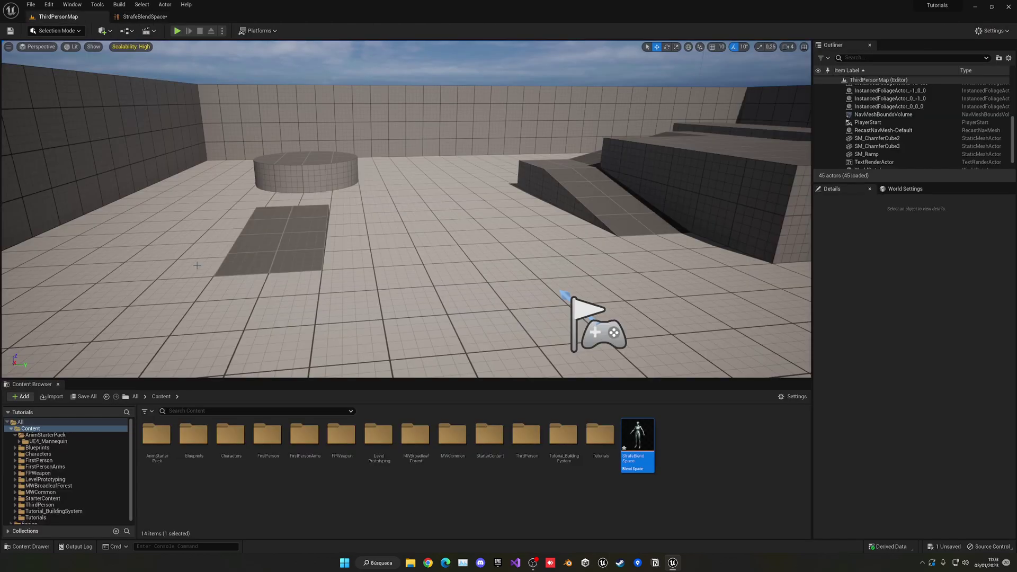
double_click(157, 434)
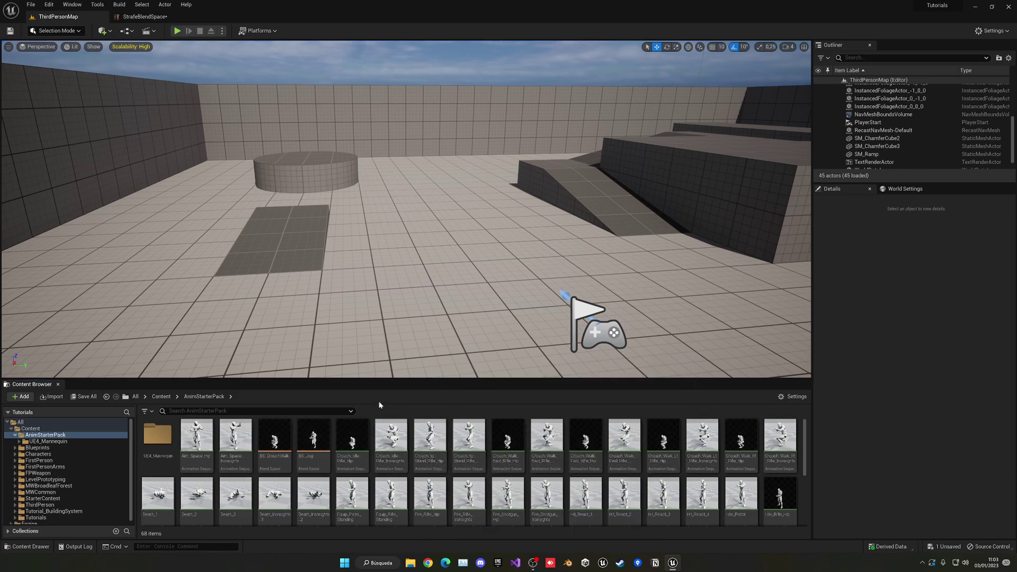
scroll(387, 424, "down", 1)
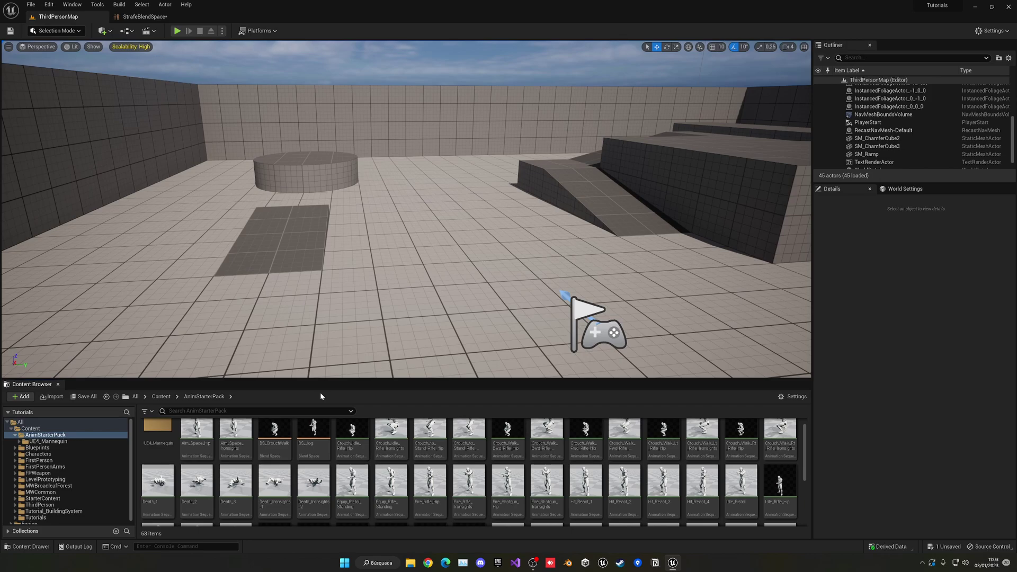
scroll(480, 450, "up", 1)
scroll(480, 450, "down", 5)
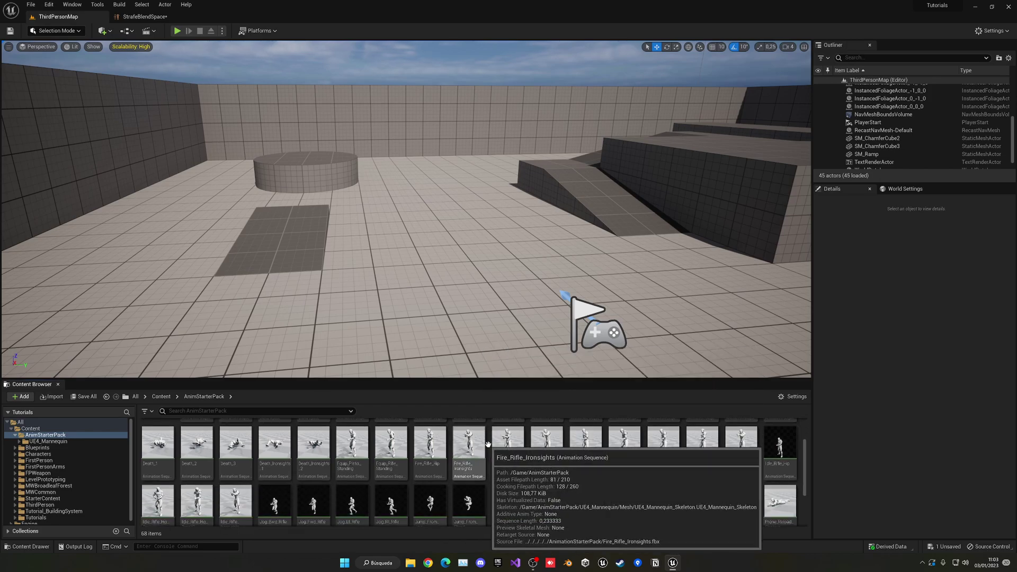
left_click(780, 445)
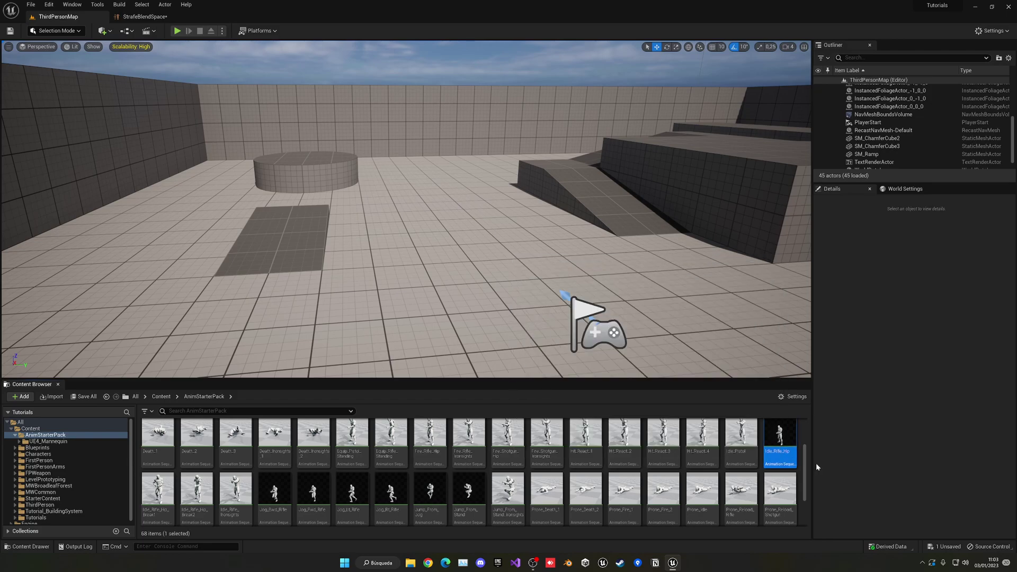
left_click(275, 493, "ctrl")
left_click(314, 498, "ctrl")
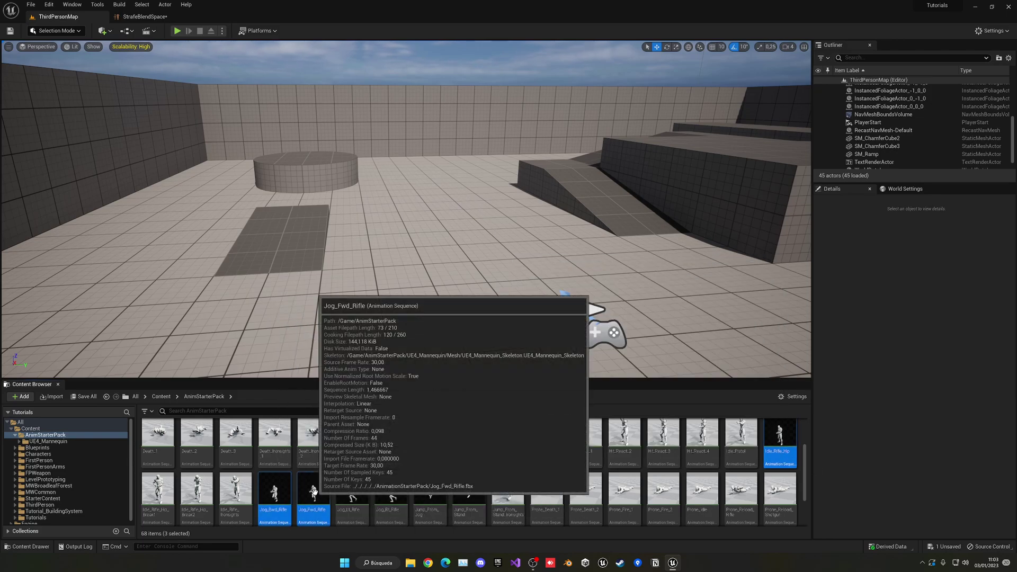
left_click(359, 491, "ctrl")
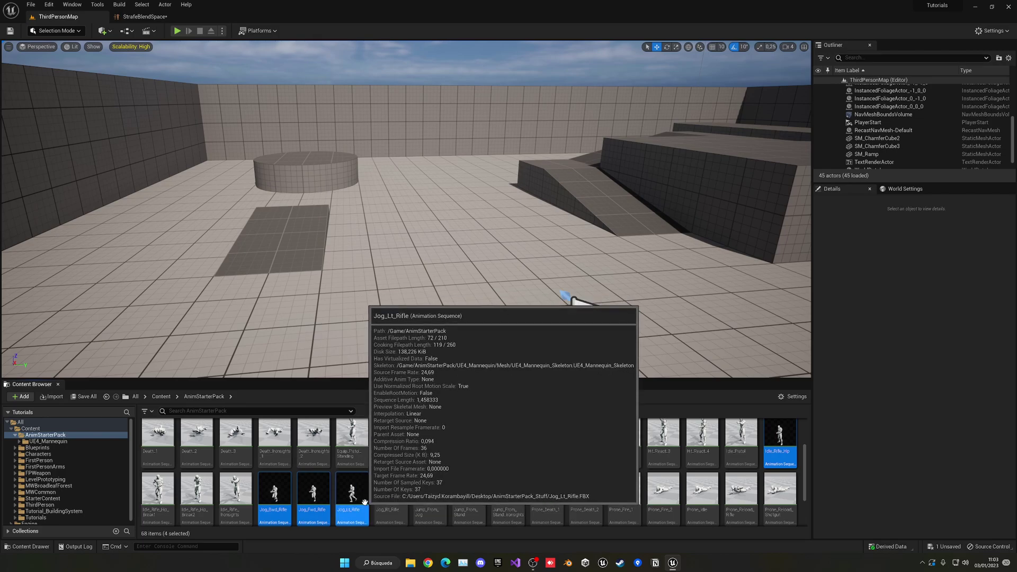
left_click(403, 491, "ctrl")
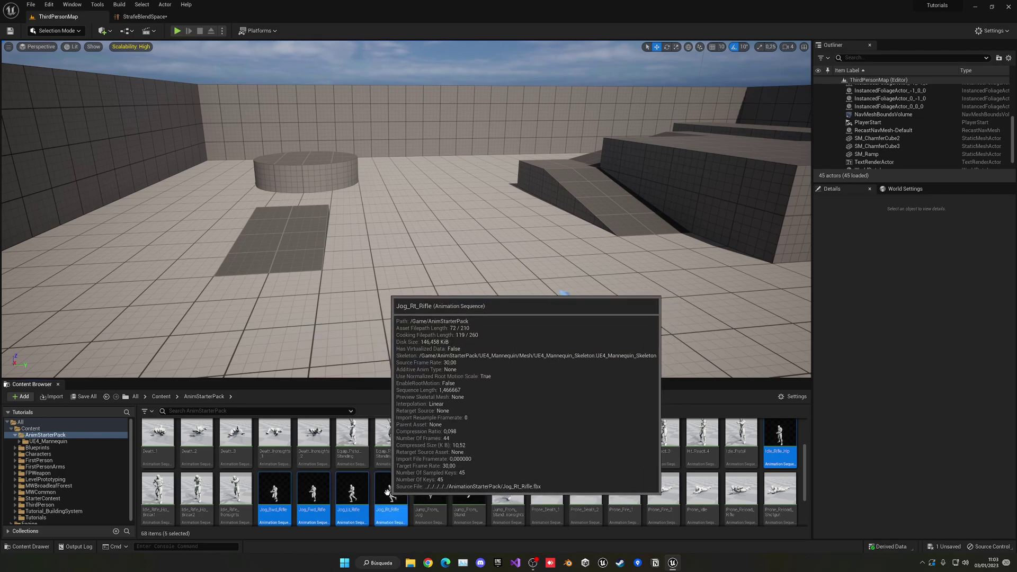
right_click(387, 492)
mouse_move(424, 280)
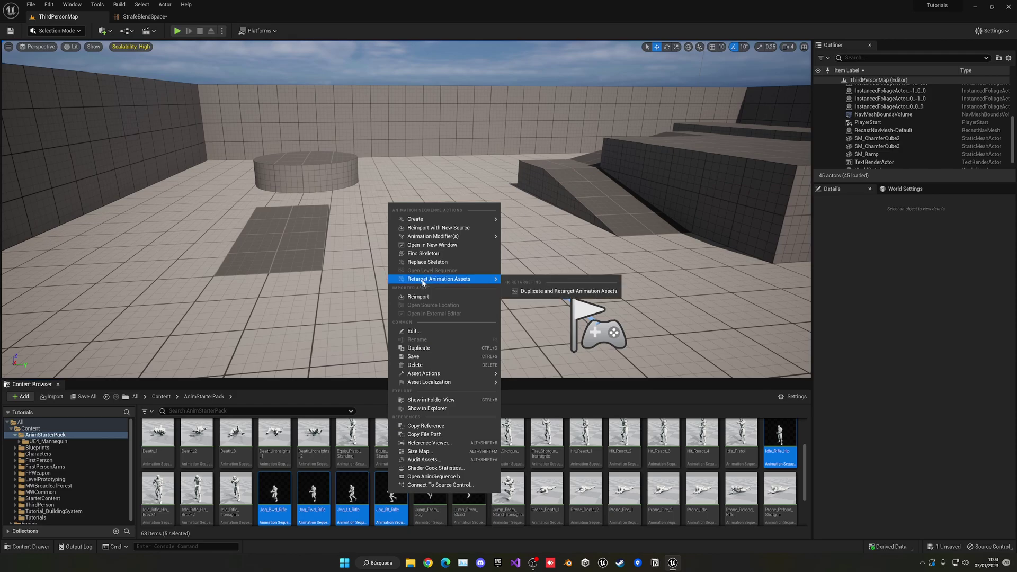
left_click(561, 291)
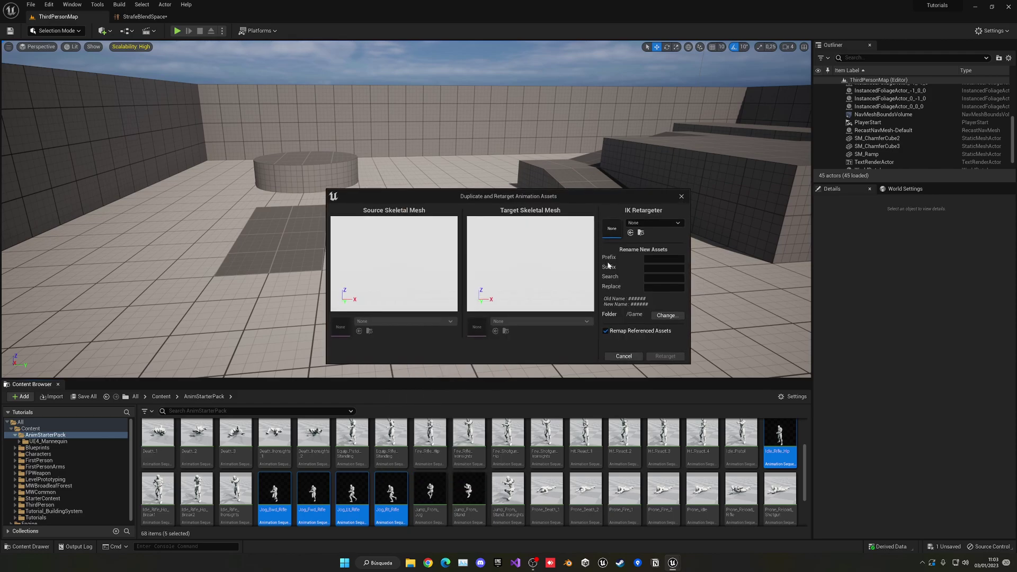
left_click(640, 223)
left_click(689, 330)
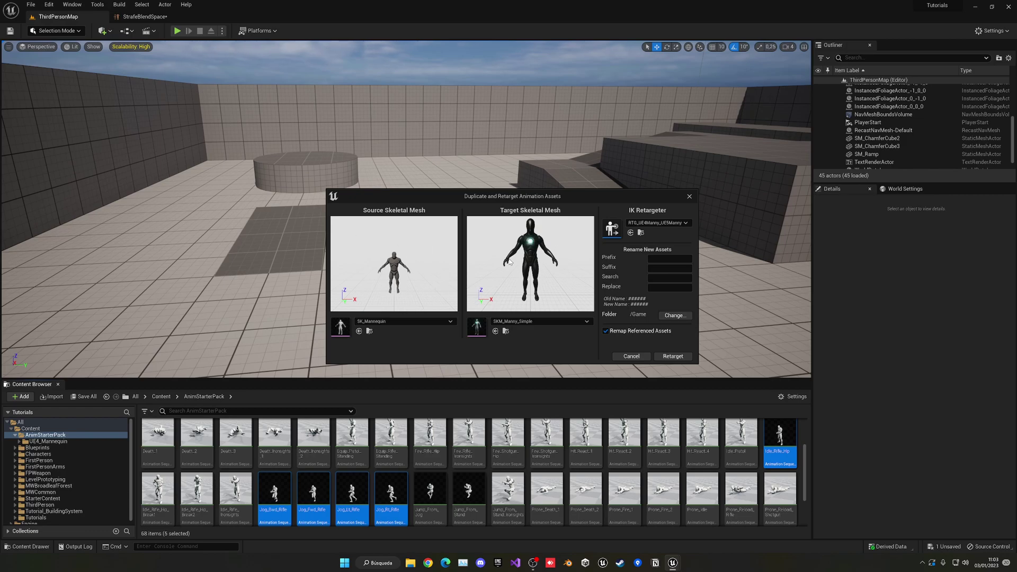
left_click(662, 354)
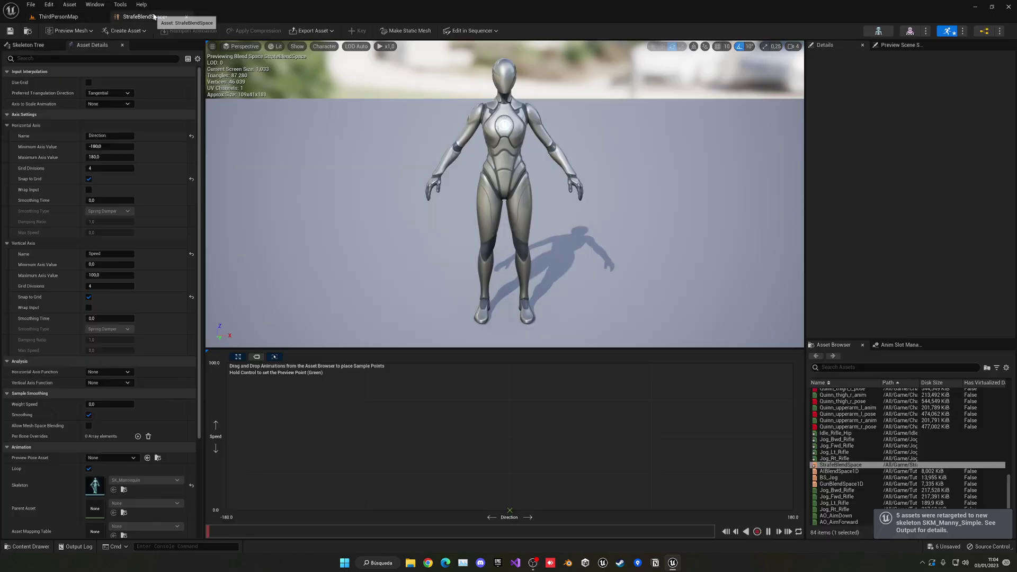
- Filter StrafeBlendSpace's animation assets by "rifle" and place Idle_Rifle_Hip samples at speed 0 for directions -180, -90, 0, 90 and 180
left_click(153, 16)
left_click(844, 368)
type("rifle")
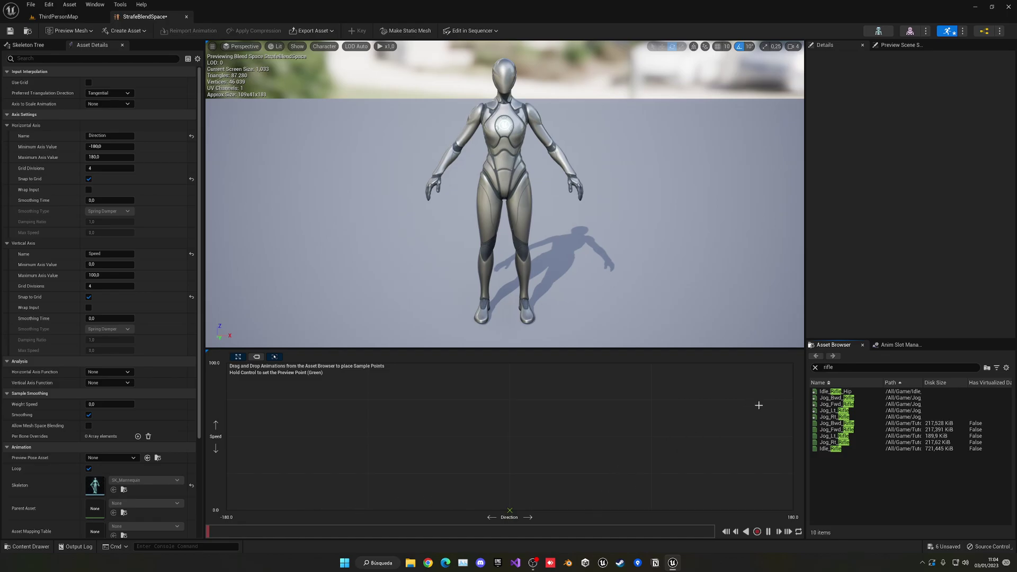
left_click_drag(835, 391, 226, 510)
left_click_drag(836, 391, 419, 515)
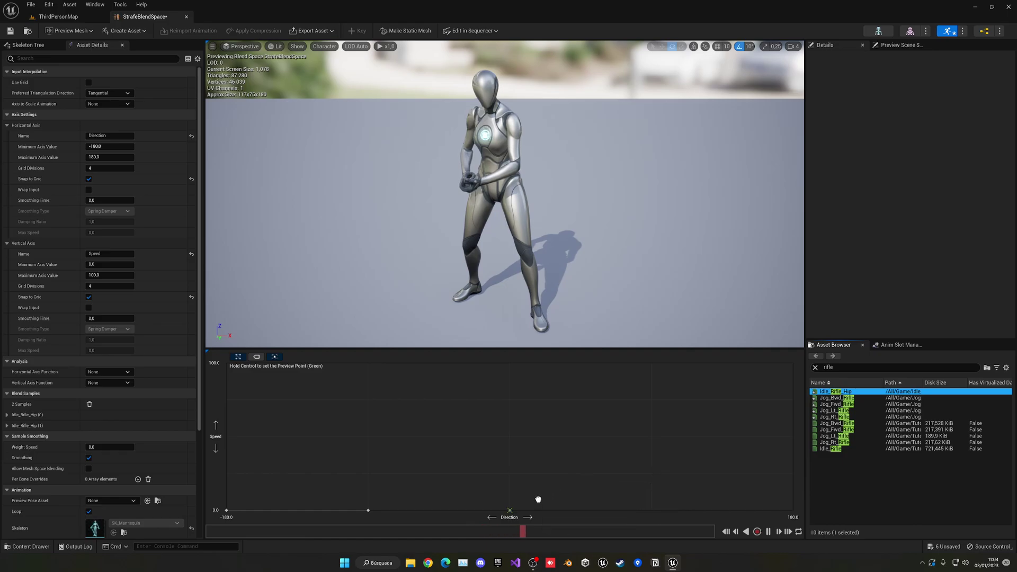
left_click_drag(539, 499, 538, 500)
left_click_drag(829, 392, 665, 501)
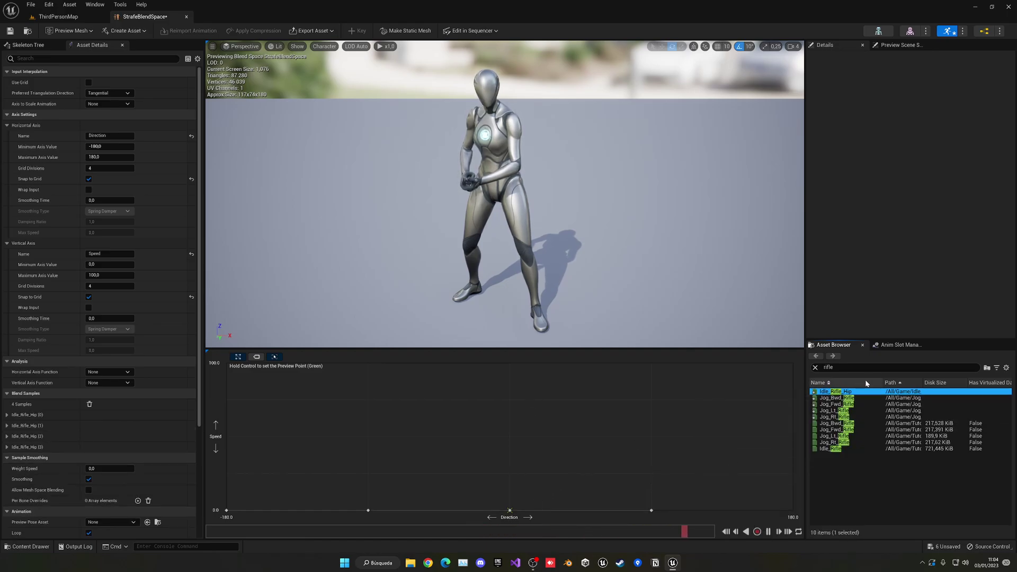
left_click_drag(836, 391, 794, 510)
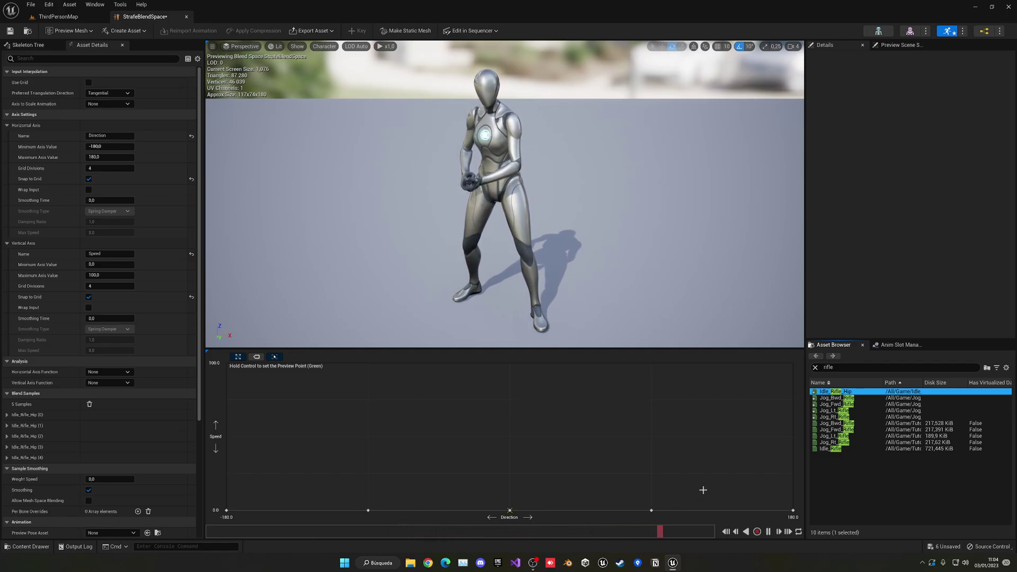
- Place Jog_Fwd_Rifle at direction 0 and Jog_Rt_Rifle at direction 90, both at speed 50, and preview each sample
left_click_drag(839, 405, 517, 441)
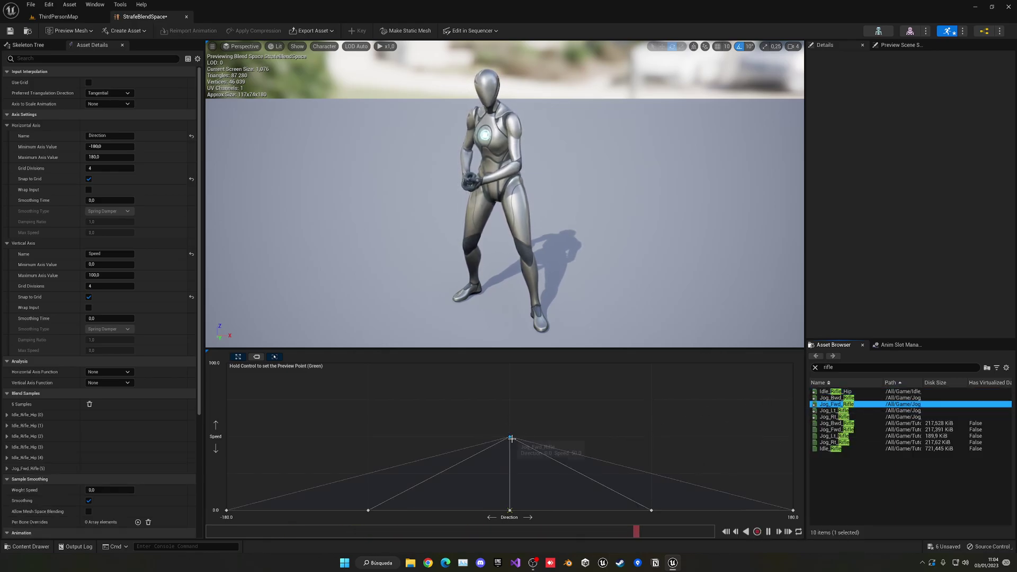
key("ctrl")
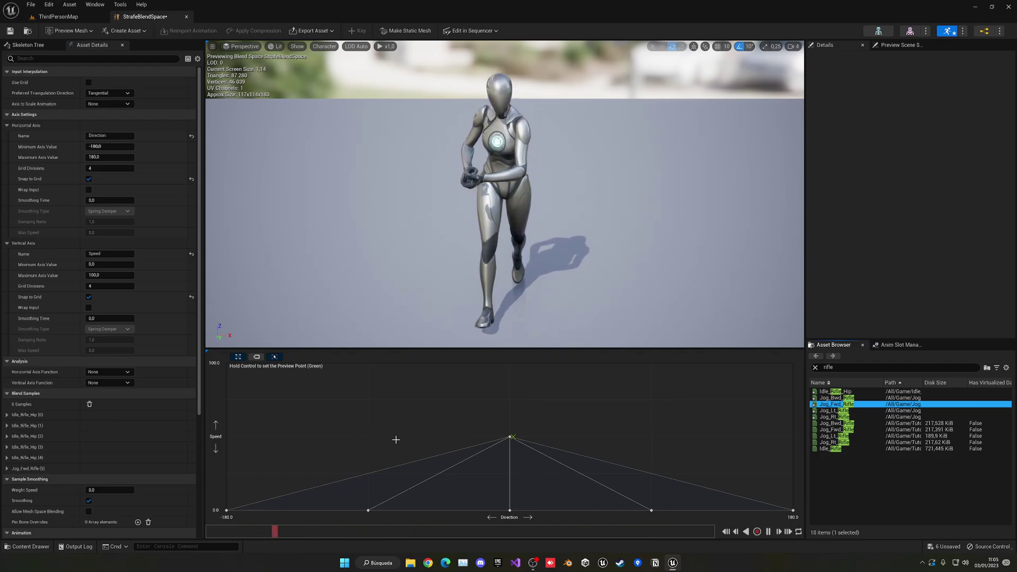
mouse_move(838, 418)
left_click_drag(838, 418, 652, 437)
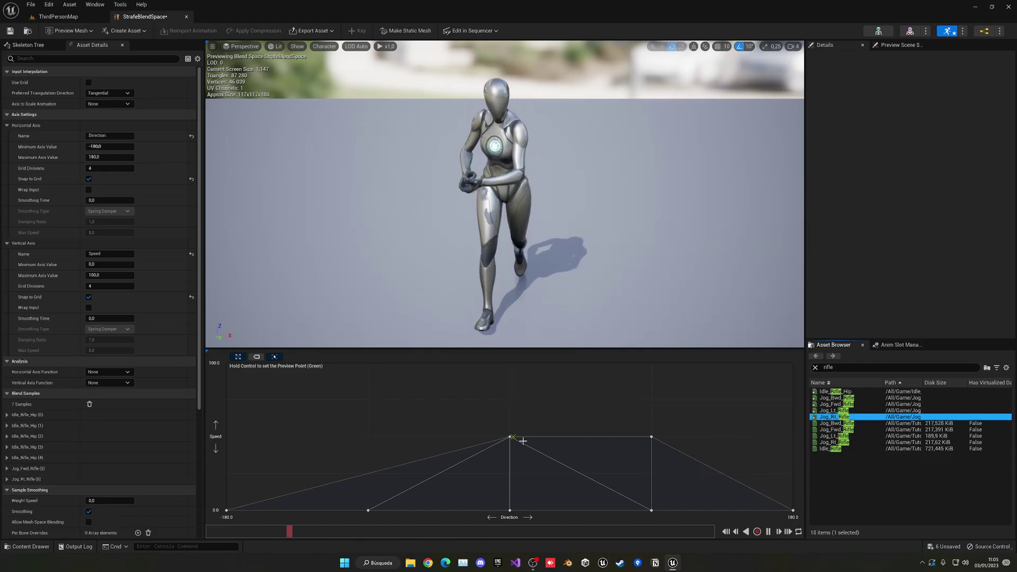
mouse_move(652, 436)
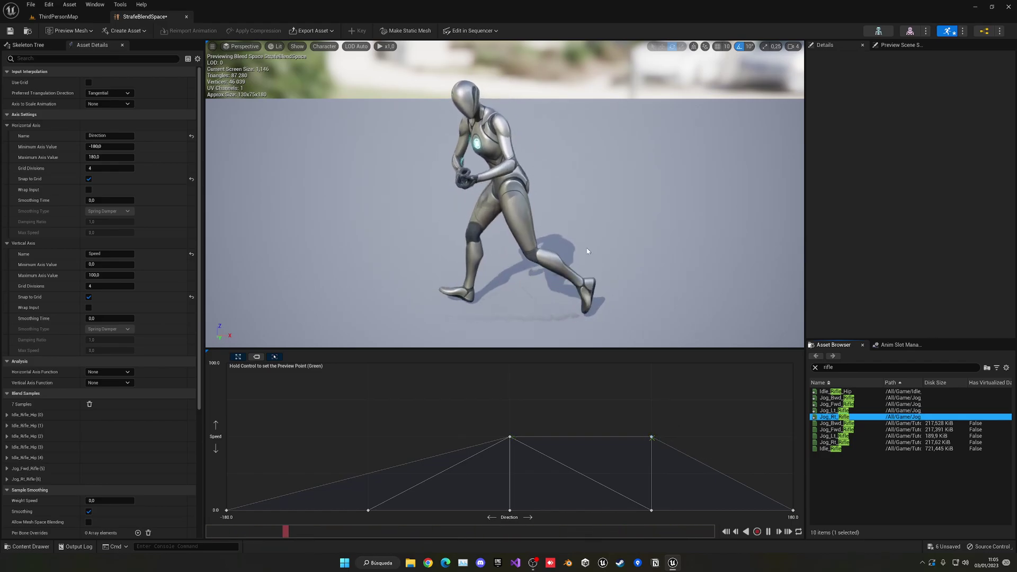
- Place Jog_Lt_Rifle at direction -90 and Jog_Bwd_Rifle at -180 and 180, all at speed 50, and preview the blending
left_click_drag(835, 411, 369, 437)
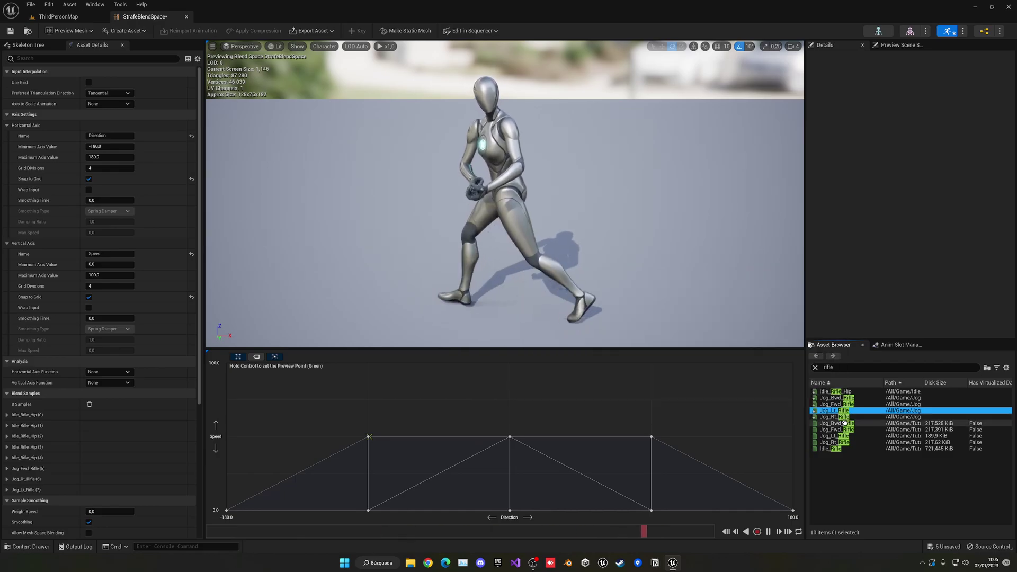
mouse_move(840, 418)
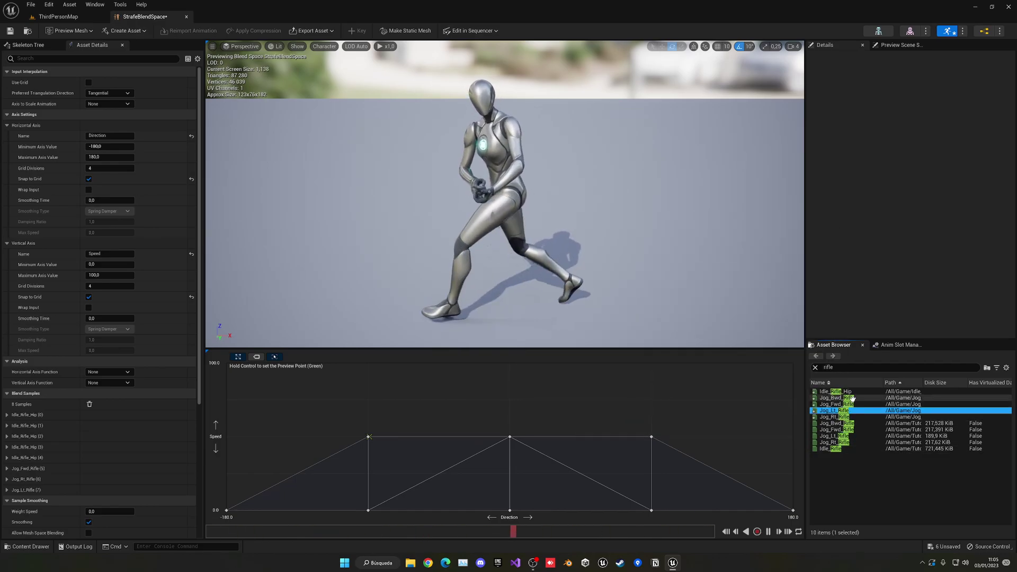
mouse_move(851, 398)
left_click_drag(850, 399, 242, 439)
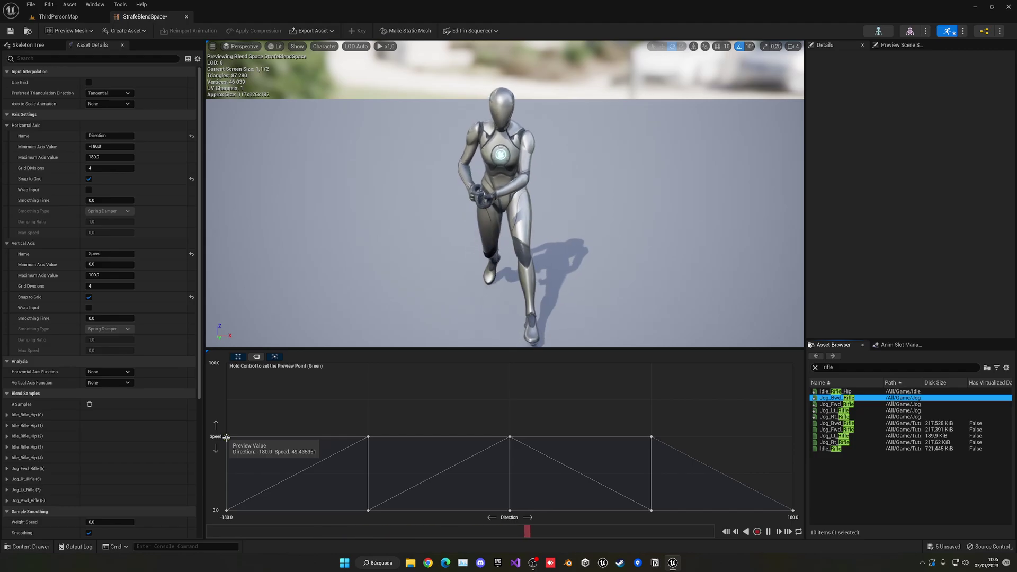
left_click_drag(837, 398, 291, 509)
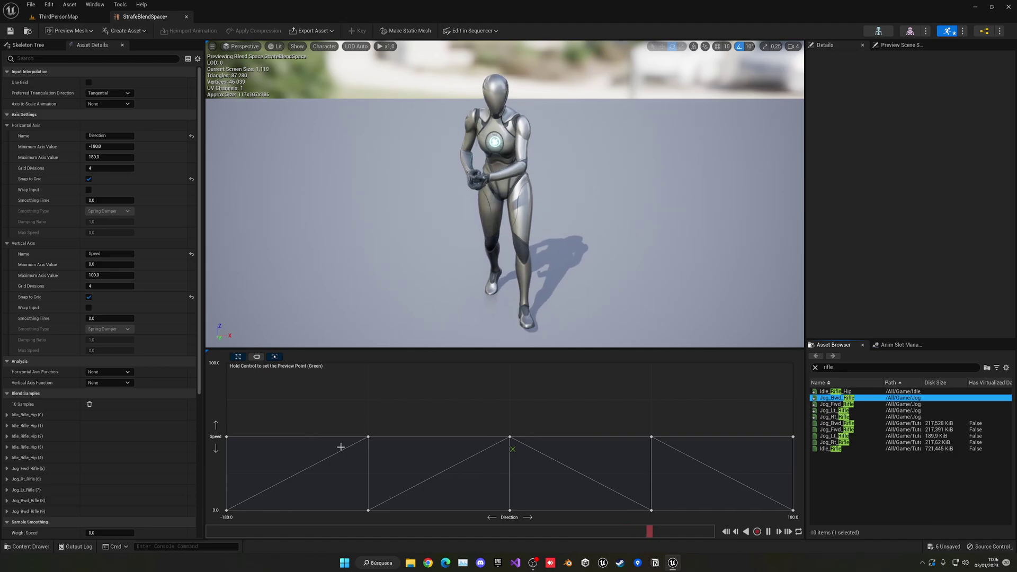
key("ctrl")
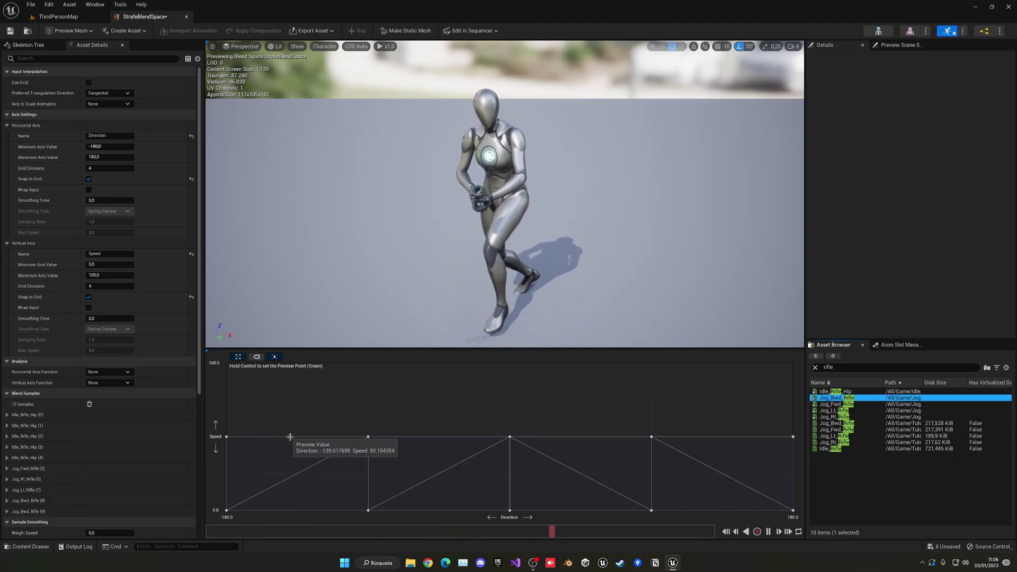
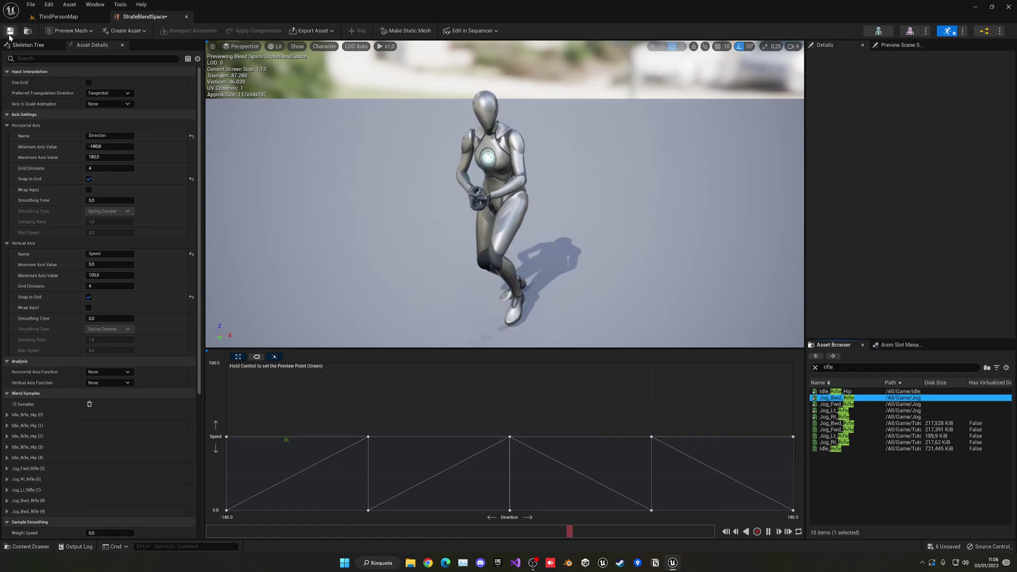
- Create an Animation Blueprint in the Content folder of ThirdPersonMap's project, based on the SK_Mannequin skeleton
left_click(53, 16)
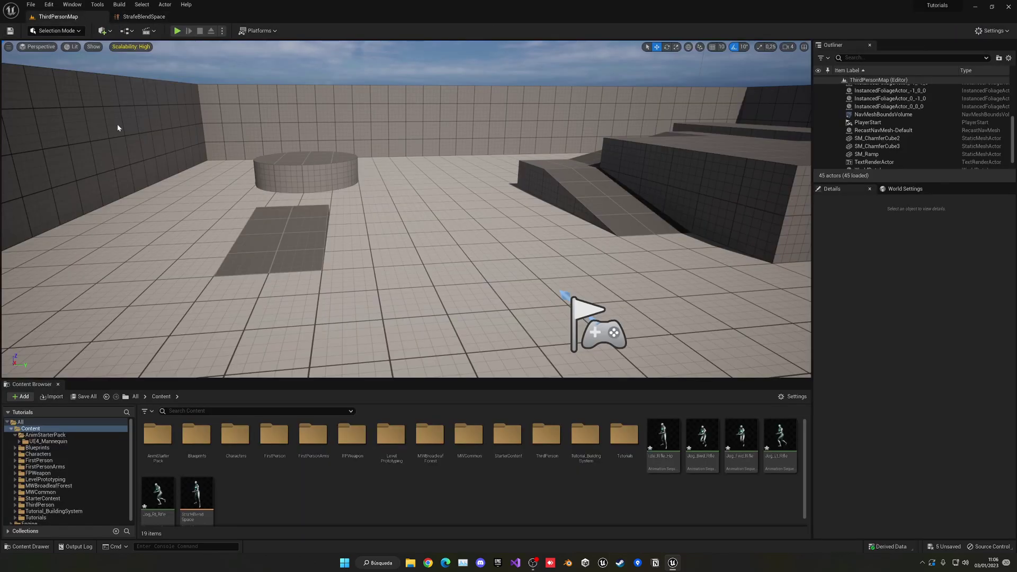
right_click(259, 495)
mouse_move(294, 349)
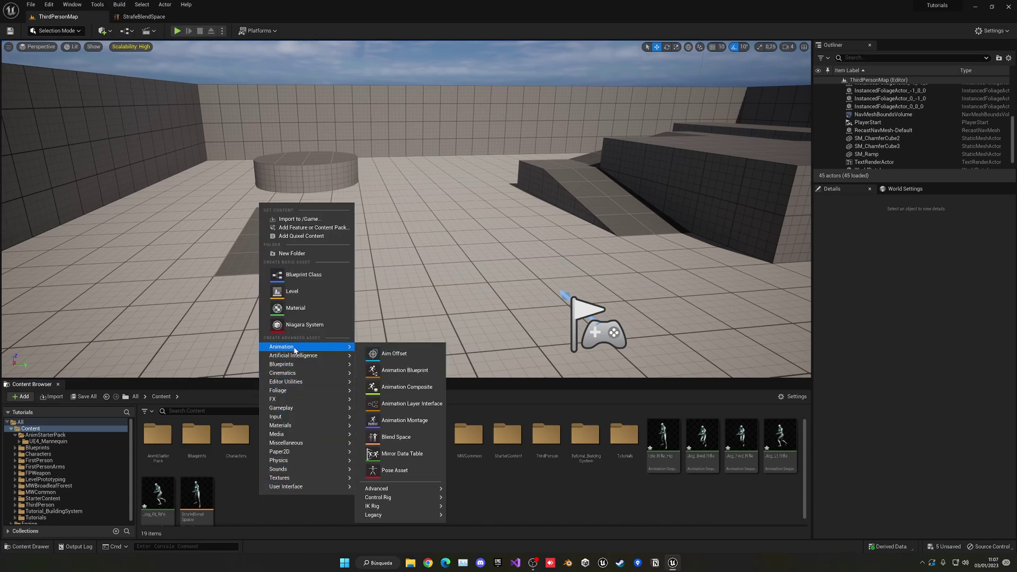
left_click(405, 370)
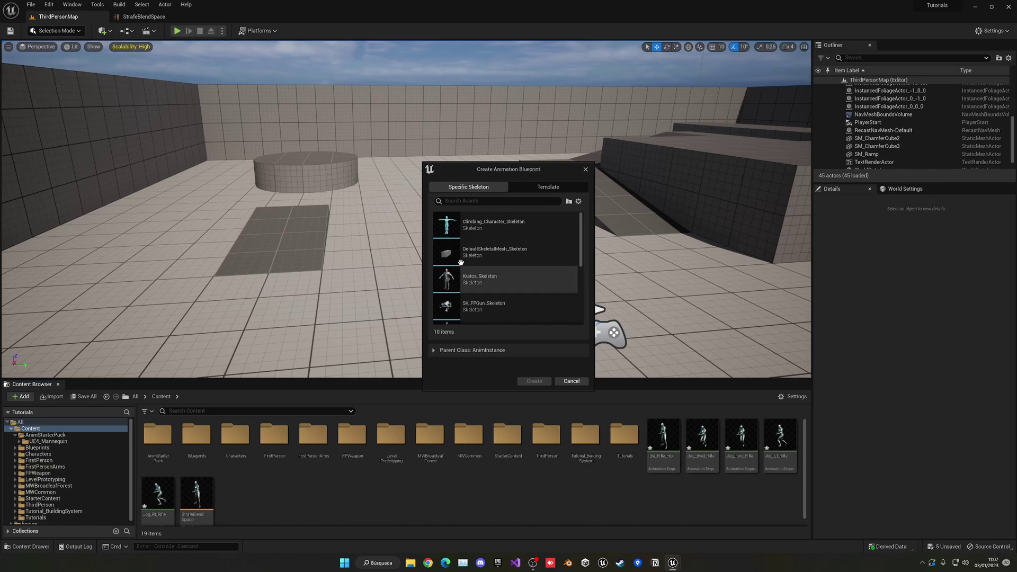
scroll(487, 257, "down", 1)
left_click(488, 281)
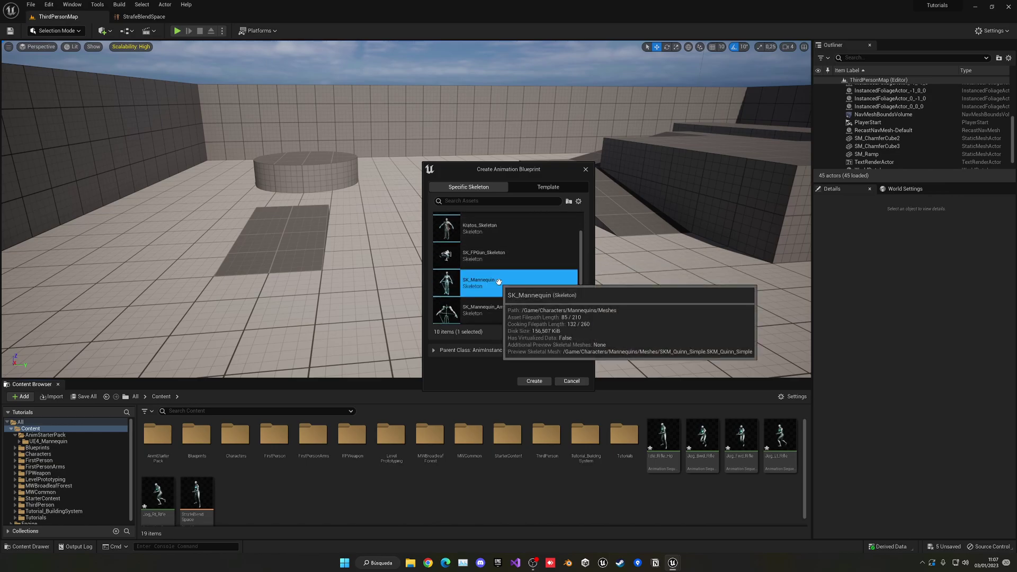
left_click(532, 381)
- Name the new Animation Blueprint StrafeAnimBlueprint and open it for editing
key("Home")
type("Strafe")
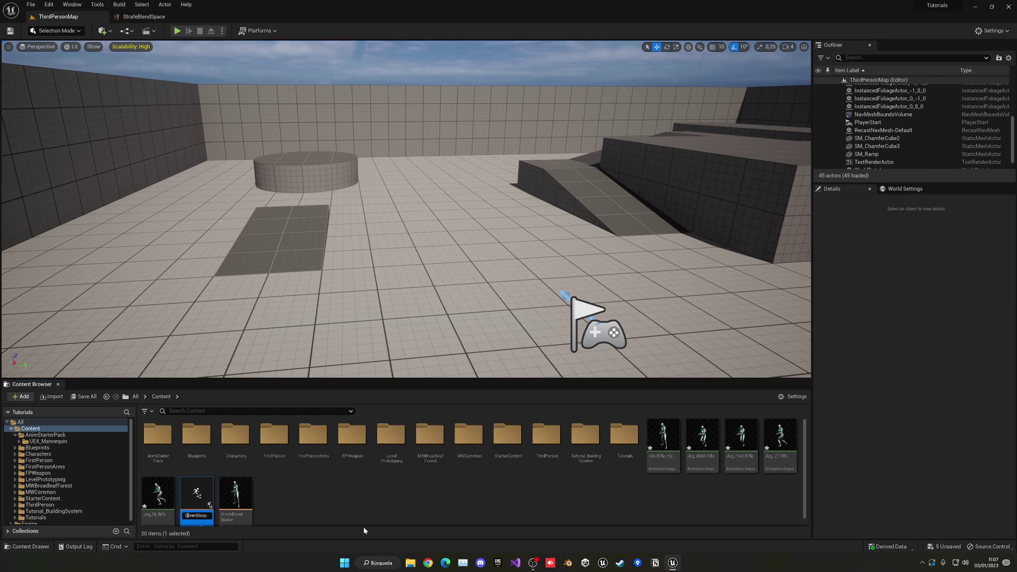
key("Return")
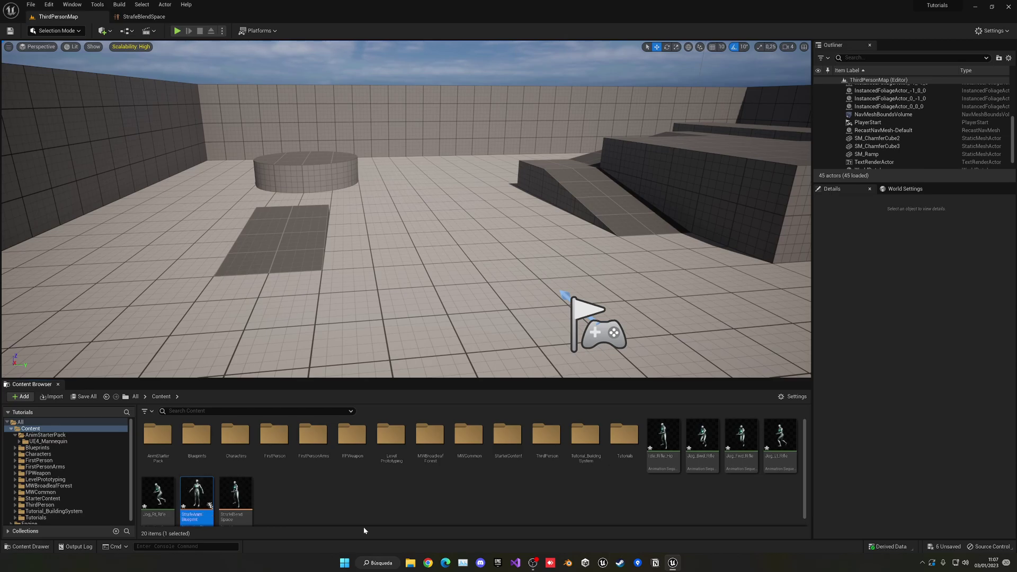
key("Return")
- Find StrafeBlendSpace among the assets, place it in the AnimGraph and connect it to the Output Pose's Result
right_click_drag(422, 321, 443, 280)
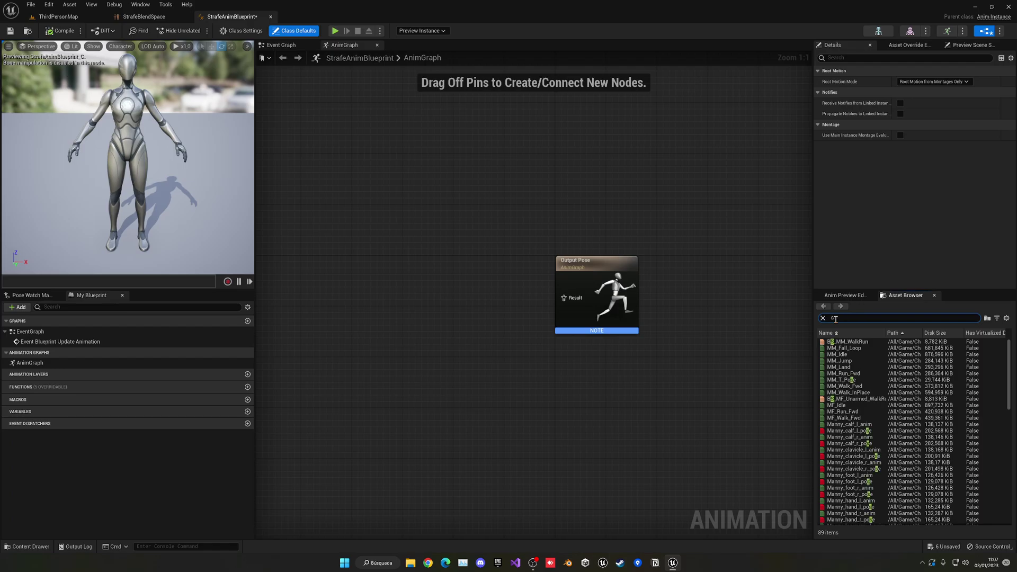
type("tra")
left_click_drag(848, 341, 404, 268)
left_click_drag(465, 292, 566, 306)
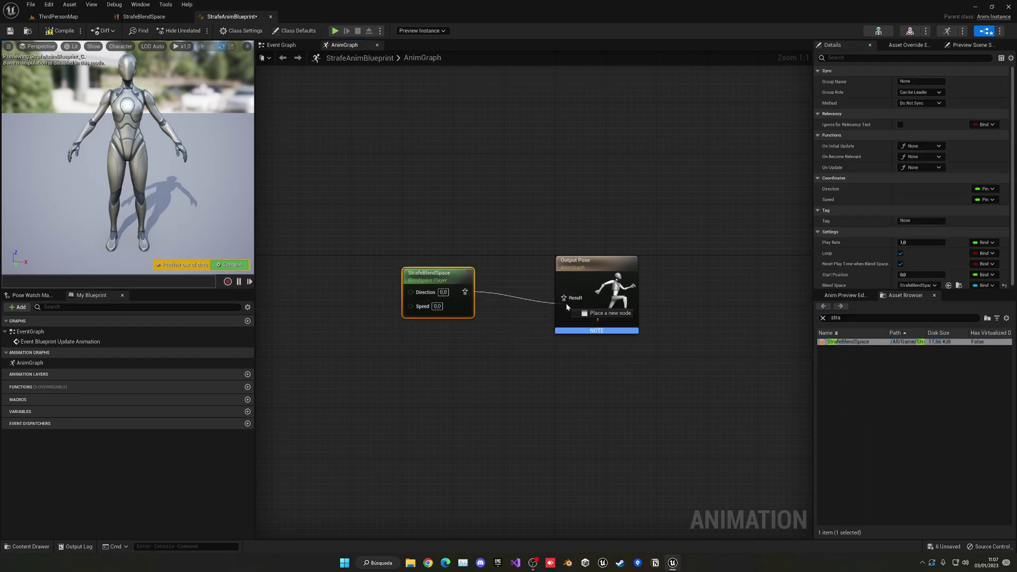
mouse_move(466, 285)
left_mouse_down()
mouse_move(497, 298)
mouse_move(485, 291)
left_mouse_up()
left_click(500, 366)
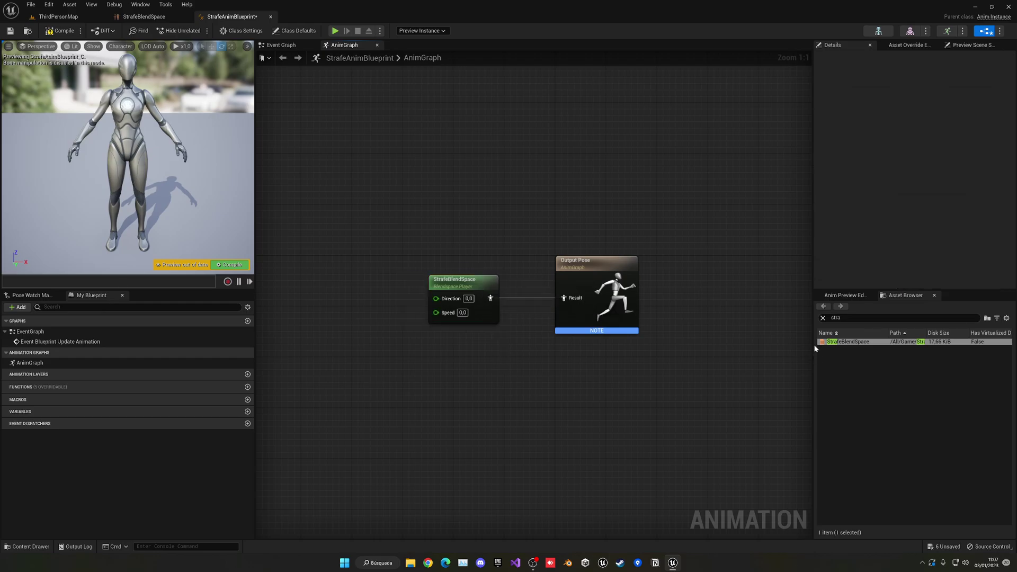
left_click(824, 318)
- Promote the StrafeBlendSpace node's Speed and Direction inputs to variables and line up their getters beside it
right_click_drag(435, 318, 527, 320)
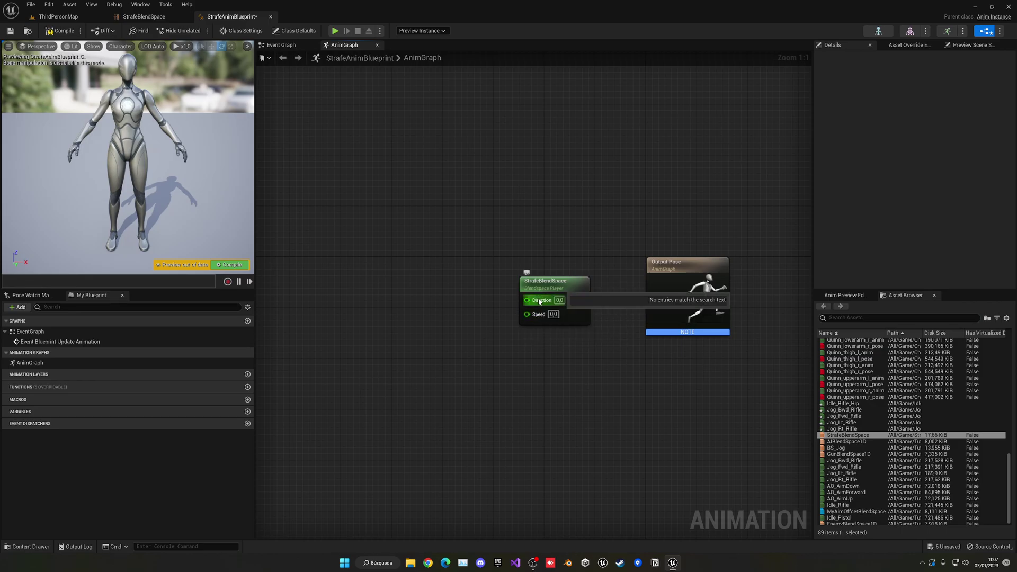
right_click(528, 315)
left_click(537, 332)
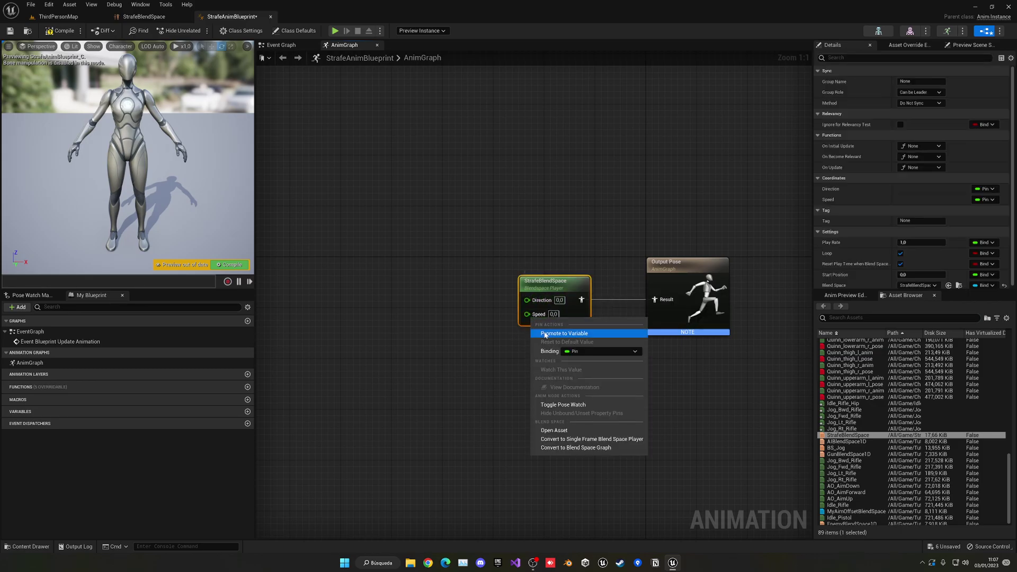
key("Return")
right_click(528, 301)
left_click(538, 318)
left_click(449, 301)
left_click_drag(449, 287, 463, 318)
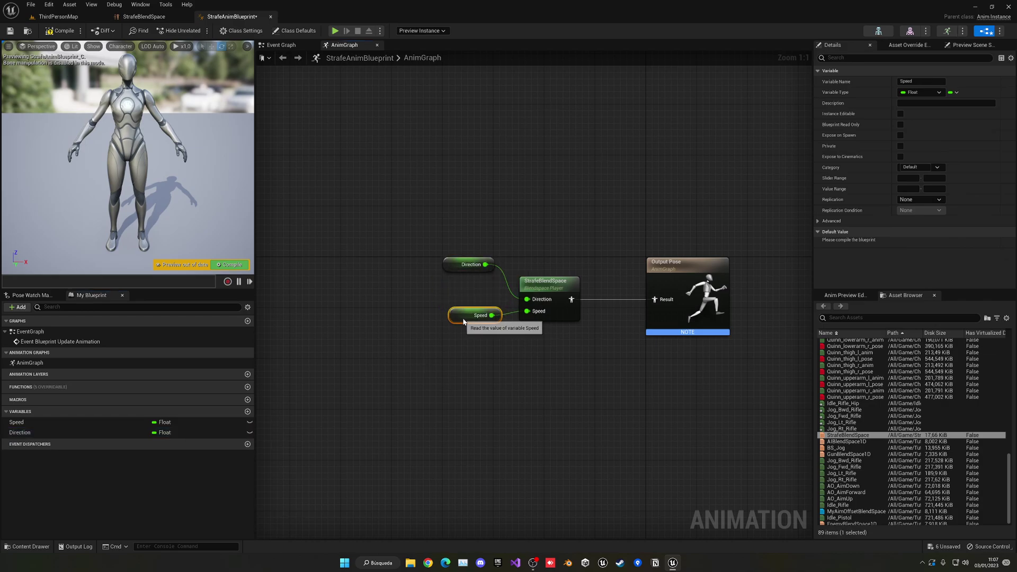
left_click(398, 265)
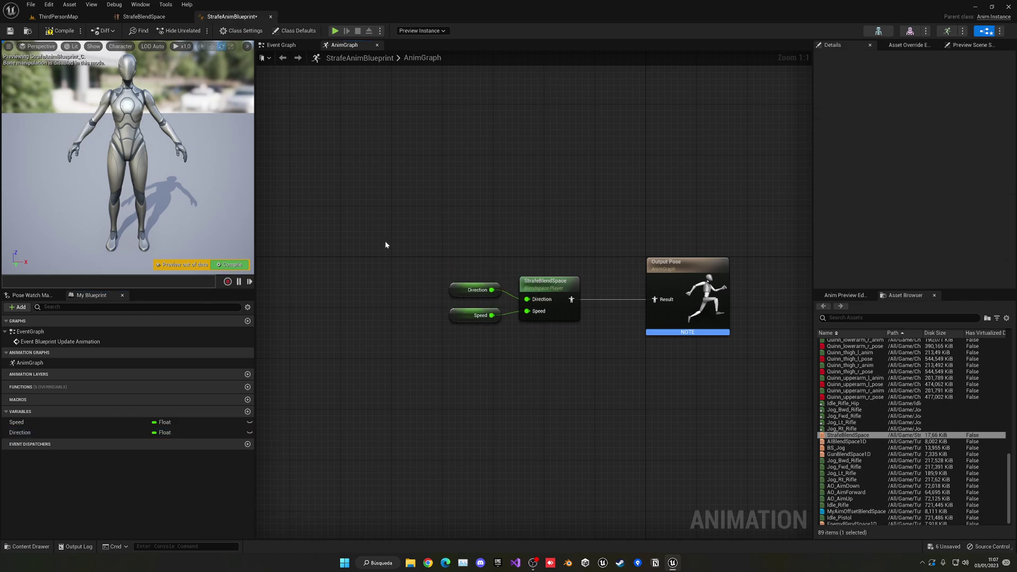
- Add an Event Blueprint Initialize Animation node to the Event Graph and place Try Get Pawn Owner beneath it
left_click(282, 58)
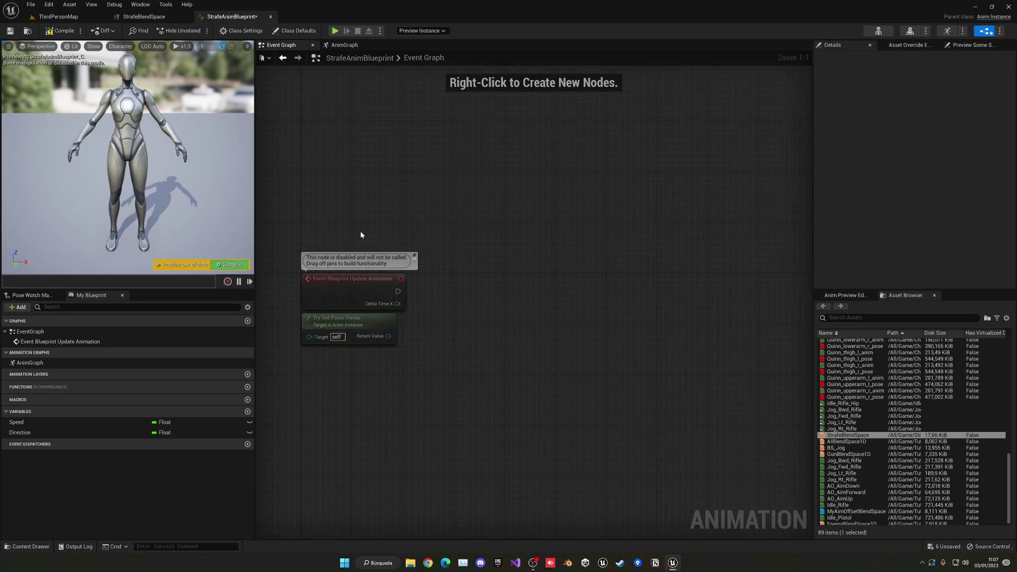
right_click_drag(473, 354, 482, 311)
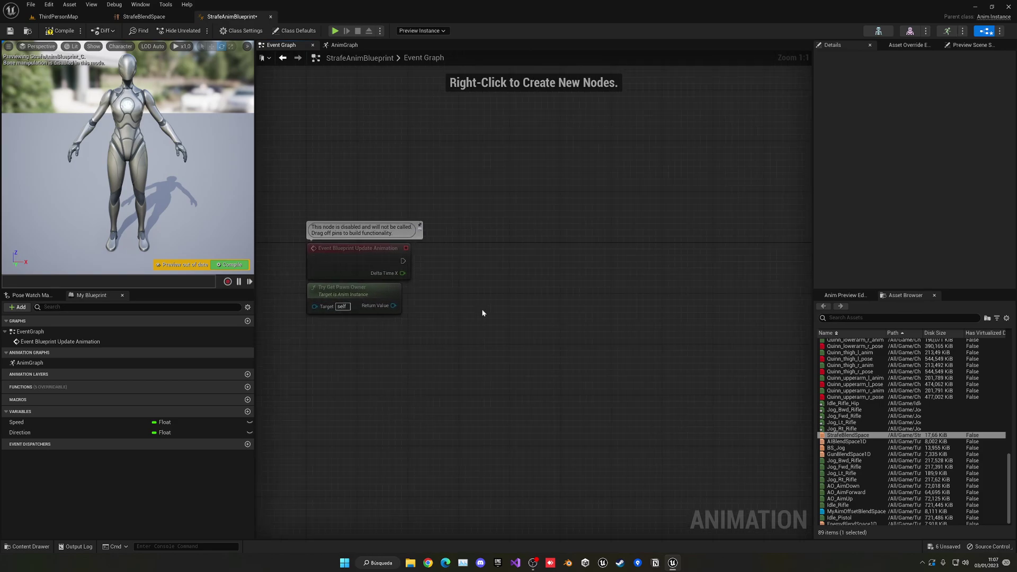
right_click(354, 169)
type("inti")
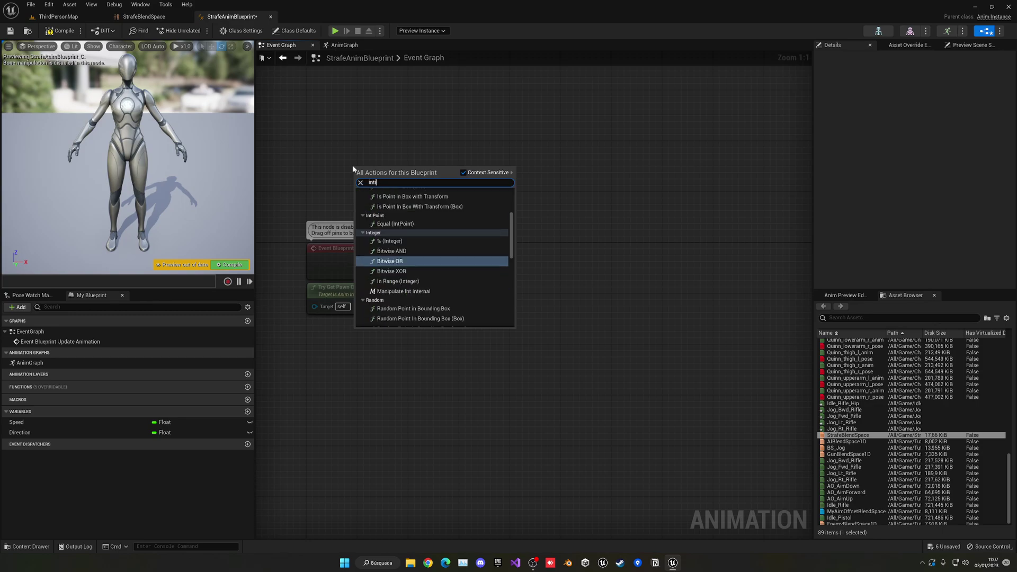
left_click(424, 199)
left_click_drag(373, 141, 361, 135)
left_click_drag(366, 290, 360, 143)
- Cast Try Get Pawn Owner's return value to BP_ThirdPersonCharacter and run the cast from the Initialize Animation event
left_click_drag(393, 182, 436, 158)
type("cast to thir")
key("Return")
left_click_drag(406, 141, 474, 143)
left_click_drag(370, 177, 369, 172)
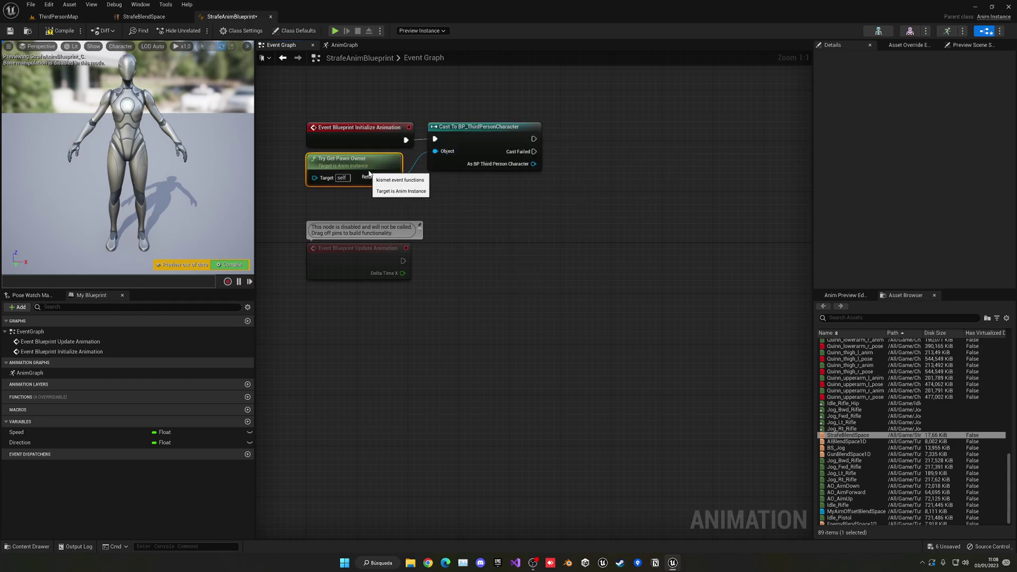
- Promote the As BP Third Person Character output to a variable named Character and tidy its SET node
right_click(534, 164)
left_click(552, 179)
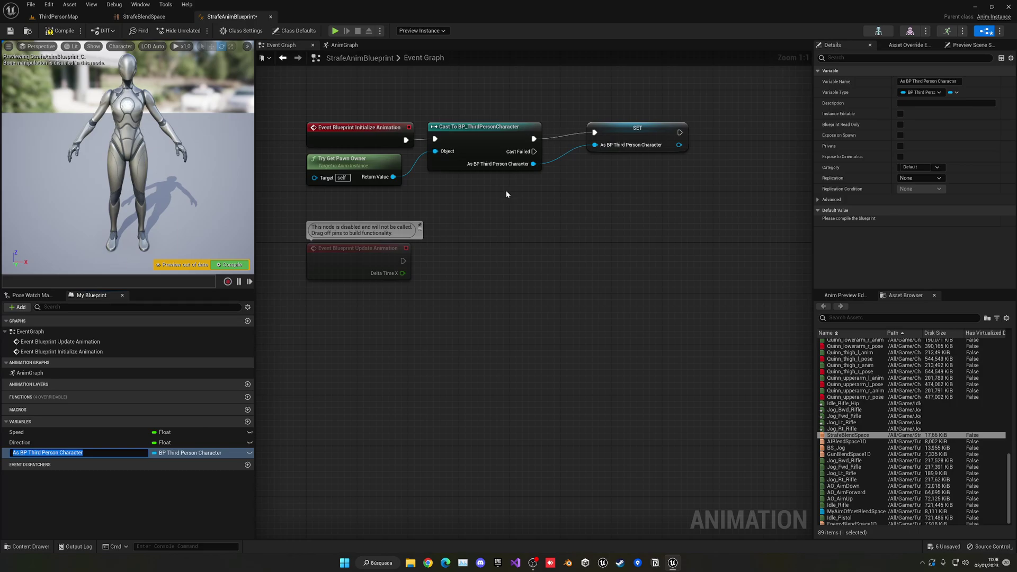
type("Character")
key("Return")
left_click_drag(617, 128, 598, 134)
left_click(578, 187)
- Place a Character getter below the Update Animation event and add a Get Velocity node from it
left_click_drag(30, 451, 352, 306)
left_click(353, 298)
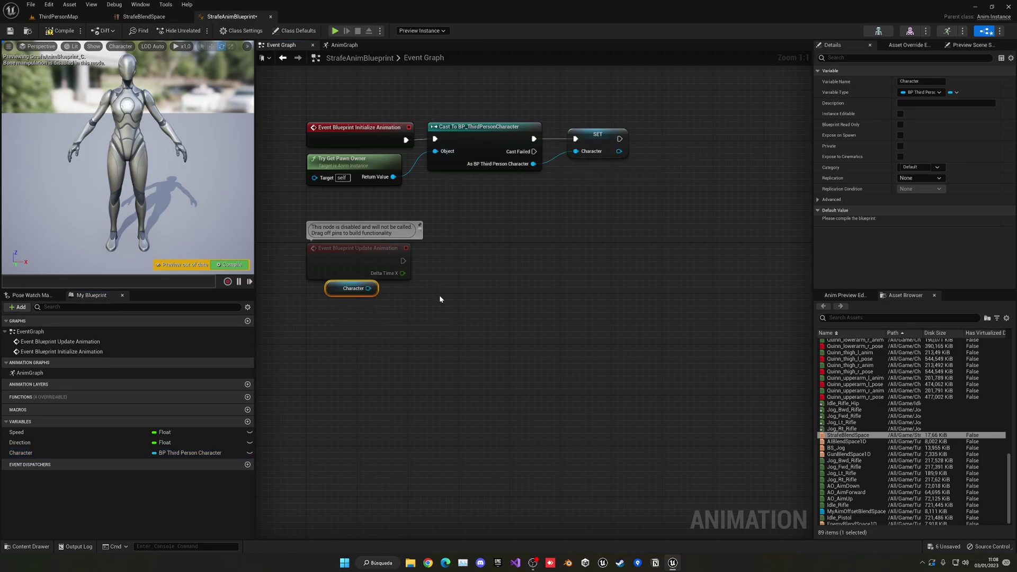
left_click_drag(368, 289, 368, 329)
type("g")
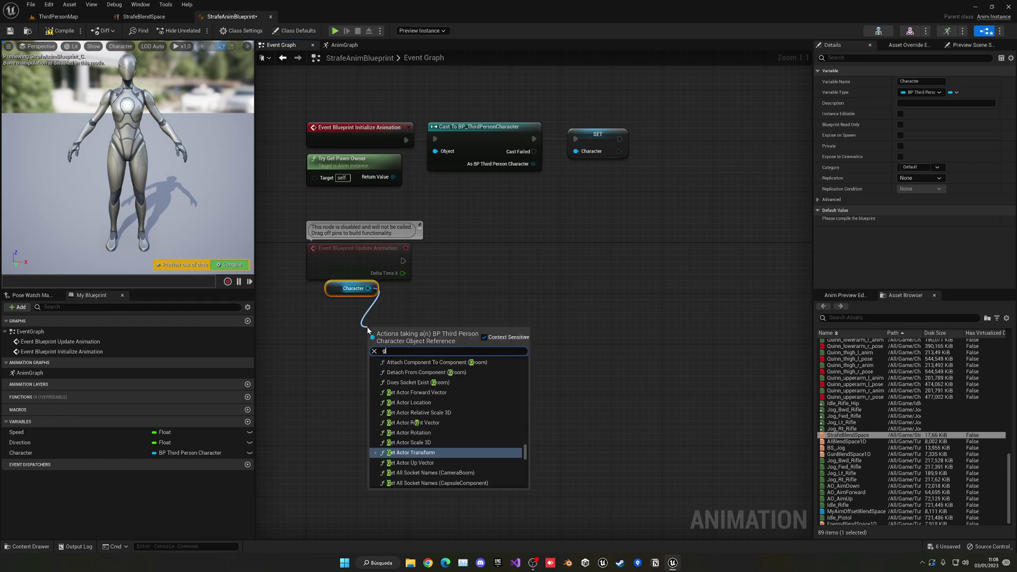
type("et veloc")
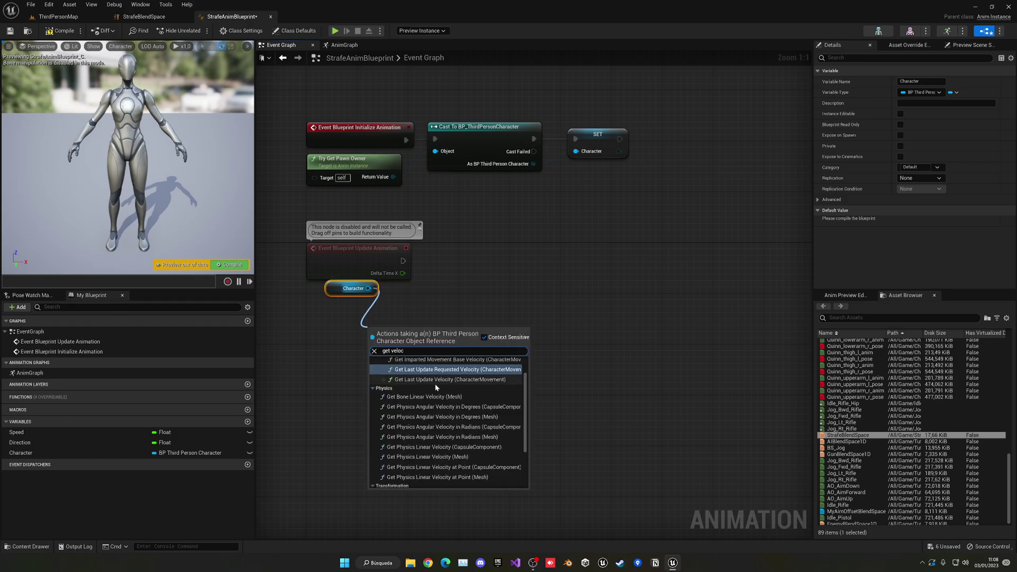
scroll(431, 382, "down", 3)
left_click(403, 481)
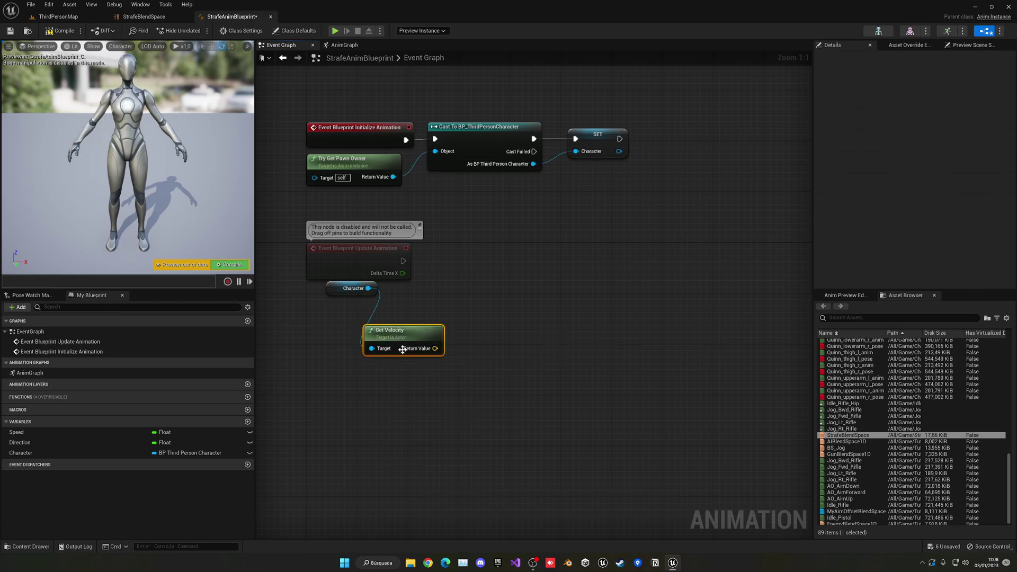
left_click_drag(350, 289, 350, 295)
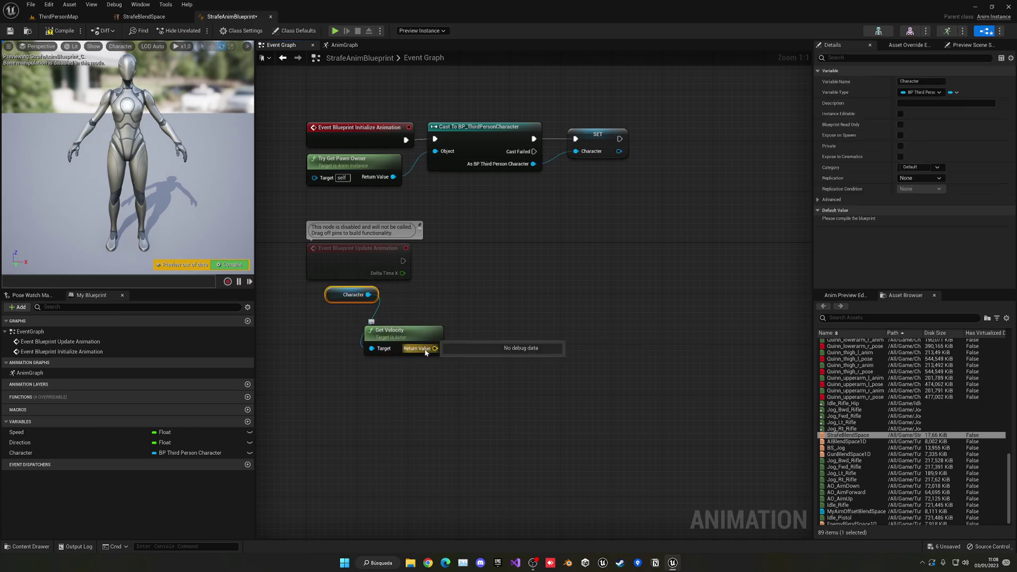
- Add a Vector Length node fed by Get Velocity's return value and place it beside that node
left_click(431, 383)
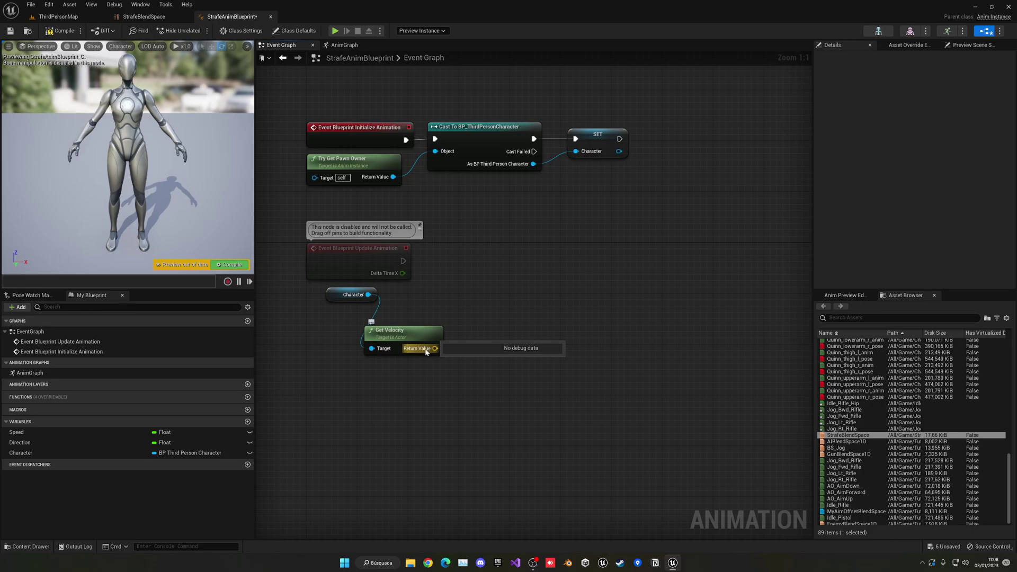
left_click_drag(427, 352, 431, 380)
type("vector")
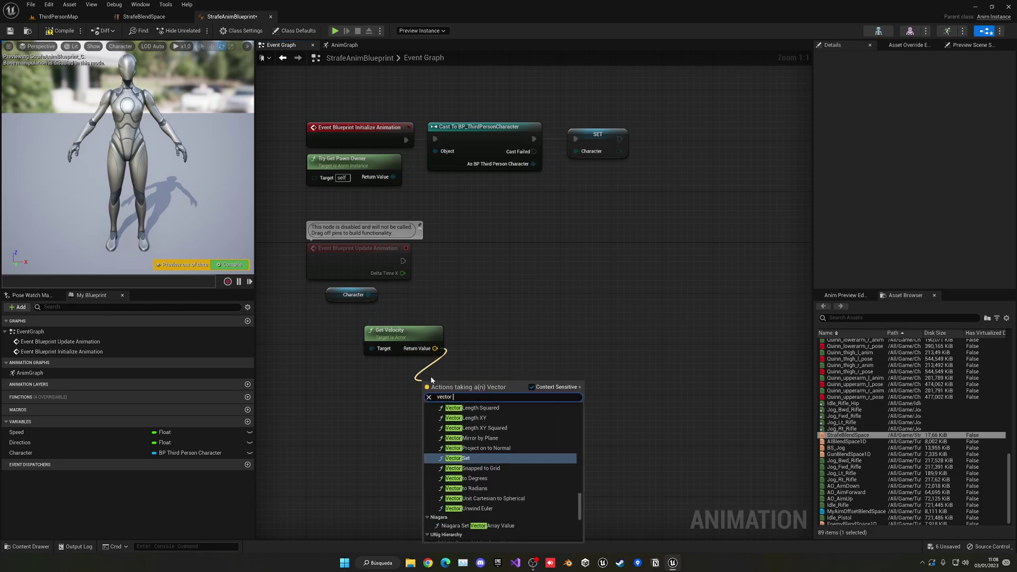
scroll(497, 434, "up", 1)
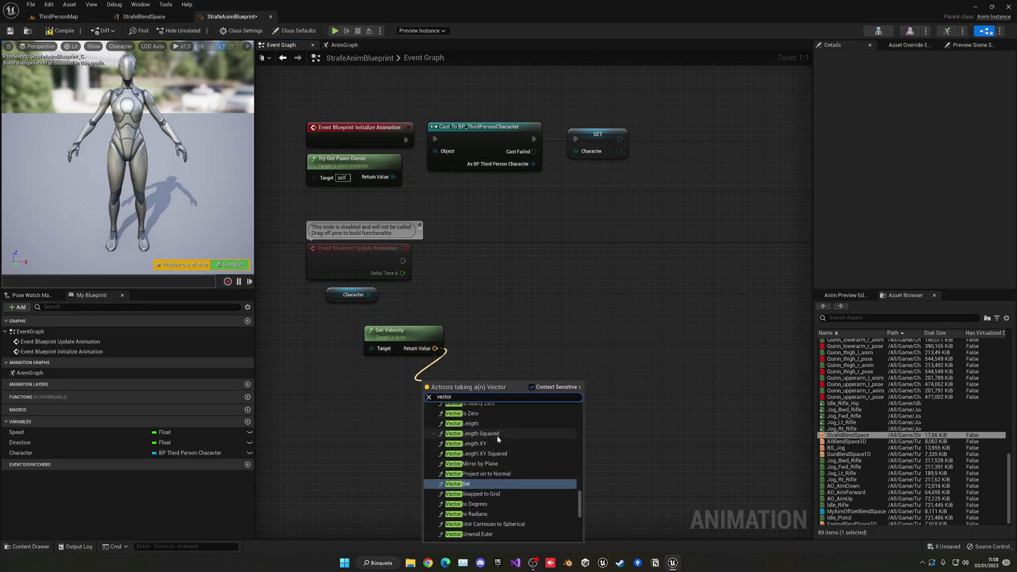
left_click(472, 424)
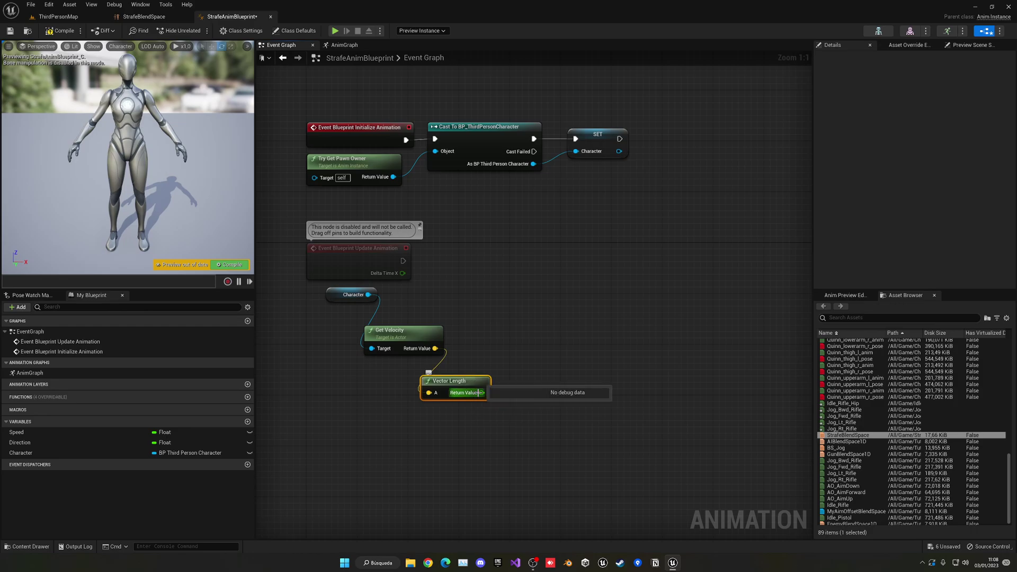
left_click_drag(450, 381, 482, 324)
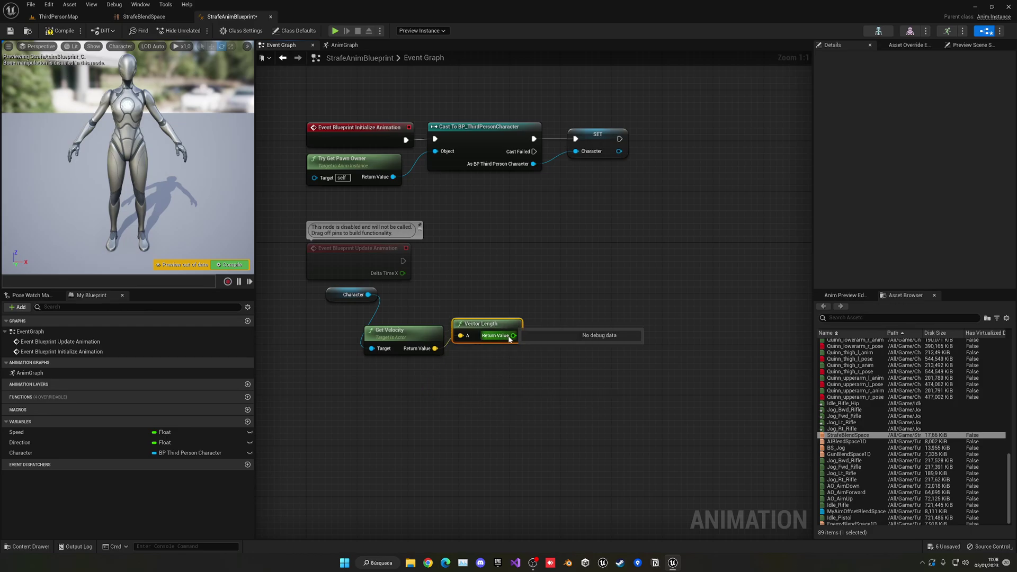
- Add a Speed setter run by the Update Animation event and feed it with the Vector Length result
left_click_drag(58, 432, 525, 257)
left_click_drag(514, 336, 506, 273)
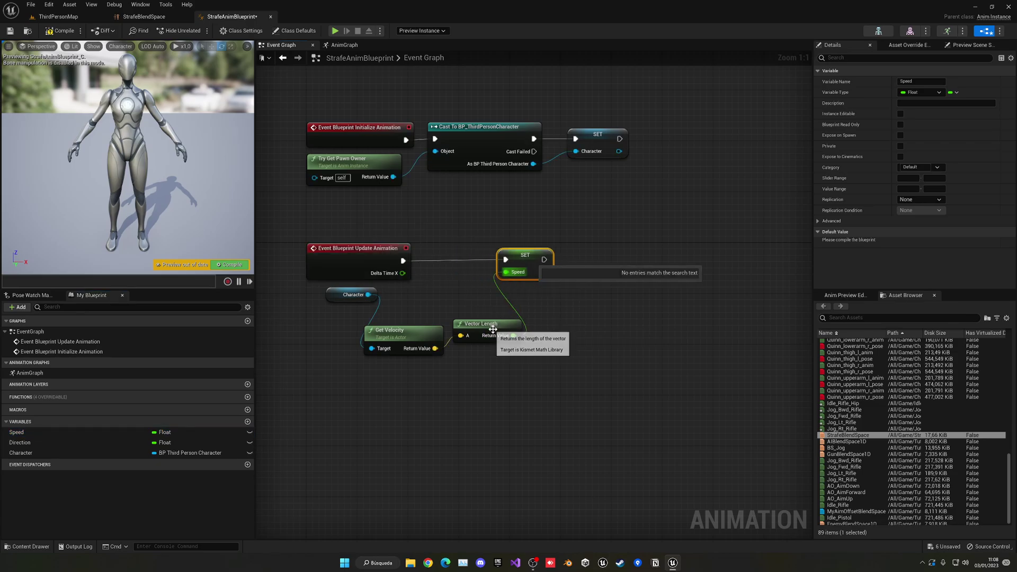
left_click_drag(480, 323, 492, 311)
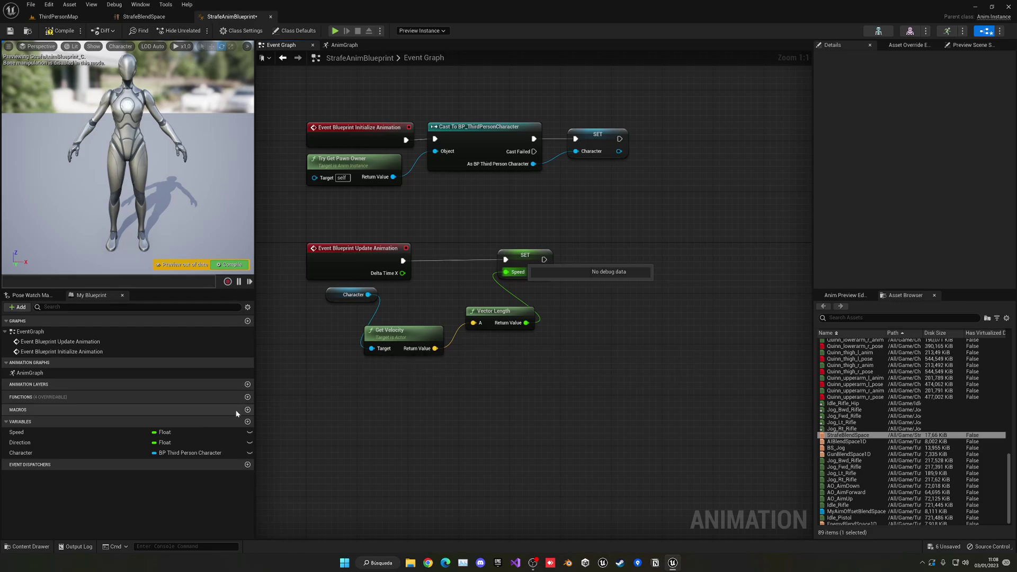
- Add a Direction setter, chain it after the Speed setter and move it aside to leave room between them
left_click(136, 446)
left_click_drag(135, 448, 696, 235)
left_click_drag(582, 258, 583, 260)
left_click_drag(96, 445, 599, 239)
left_click(619, 265)
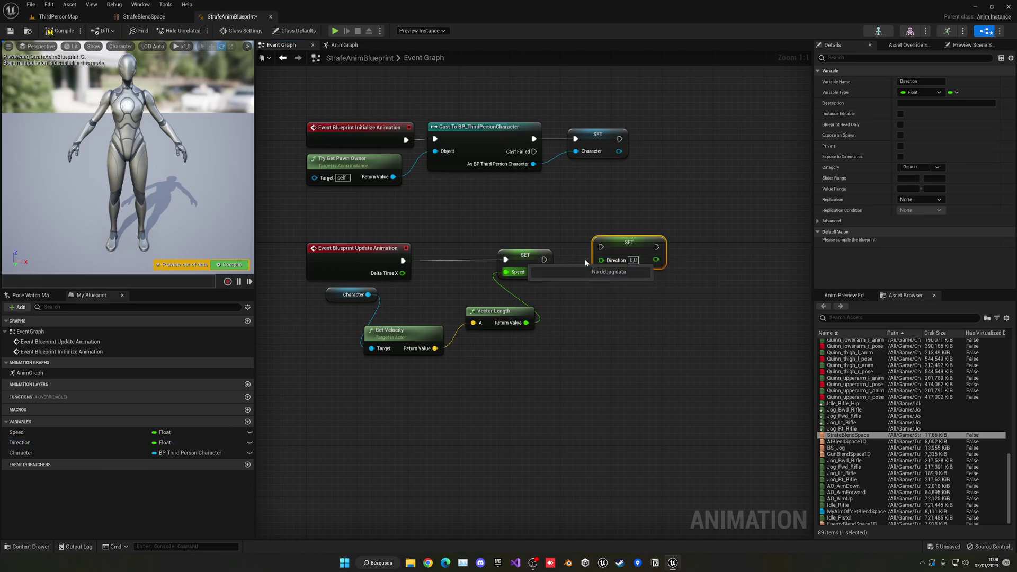
left_click_drag(545, 260, 610, 255)
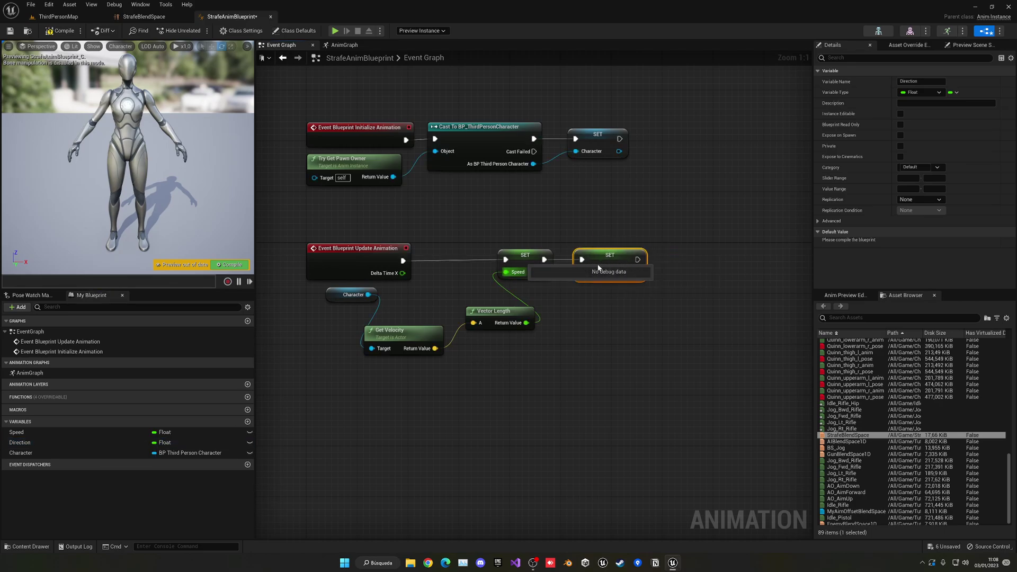
left_click(593, 307)
left_click_drag(562, 222, 645, 370)
left_click(644, 371)
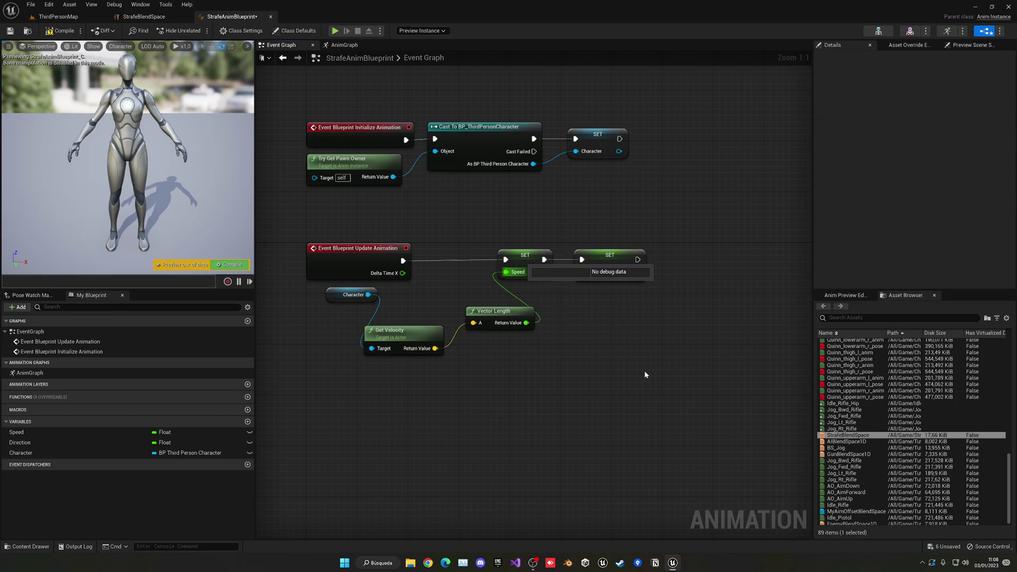
left_click_drag(610, 260, 695, 256)
left_click(595, 324)
left_click(635, 325)
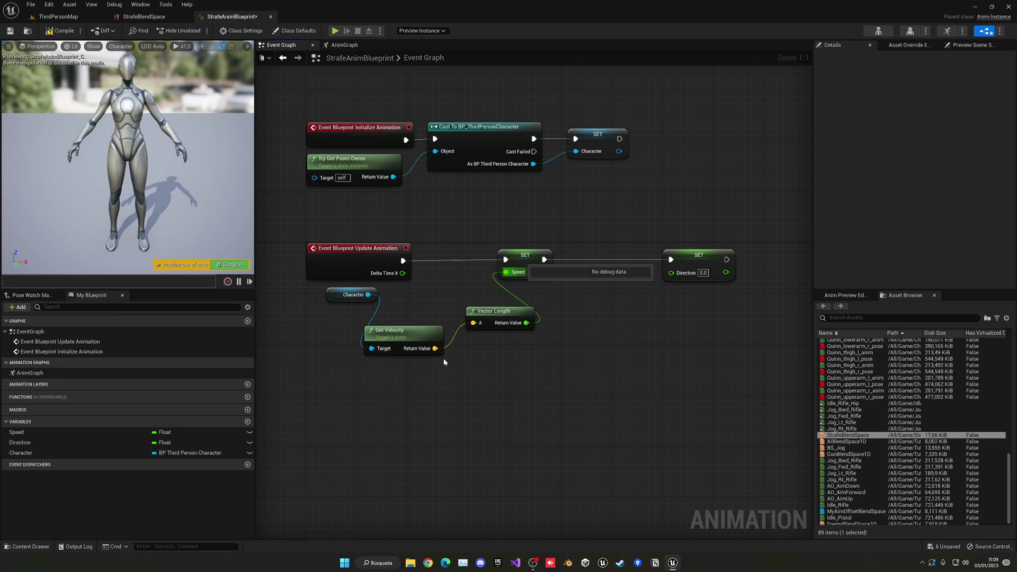
left_click_drag(369, 294, 367, 395)
type("calcu")
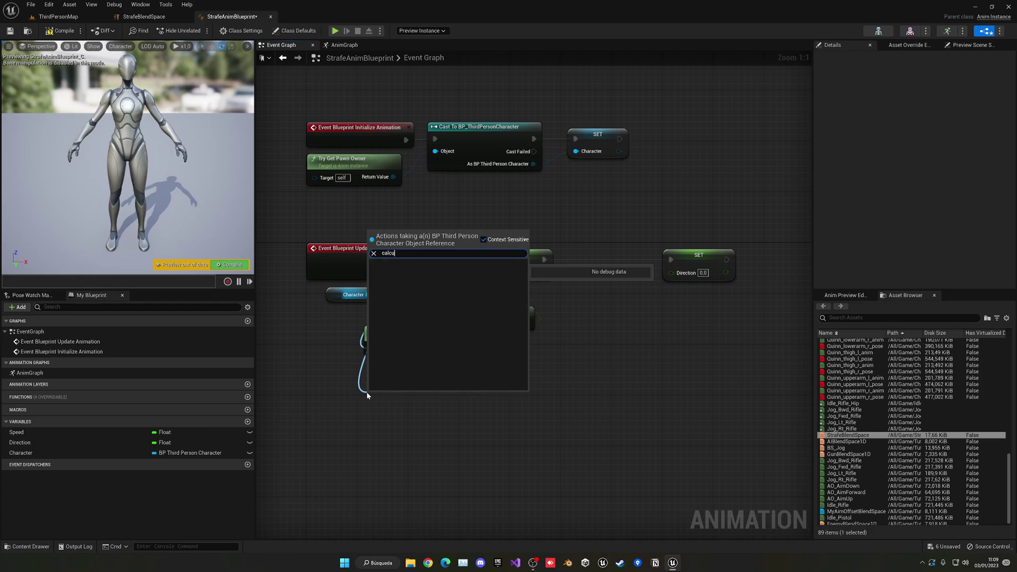
key("Escape")
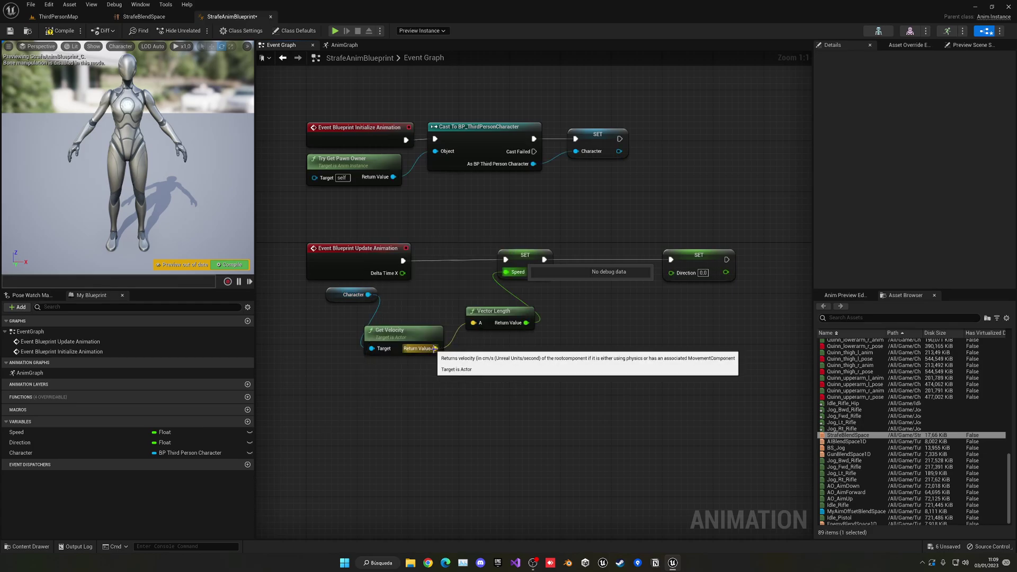
- Add a Calculate Direction node fed by Get Velocity's return value and place it below the Vector Length node
left_click_drag(429, 348, 432, 401)
type("calcul")
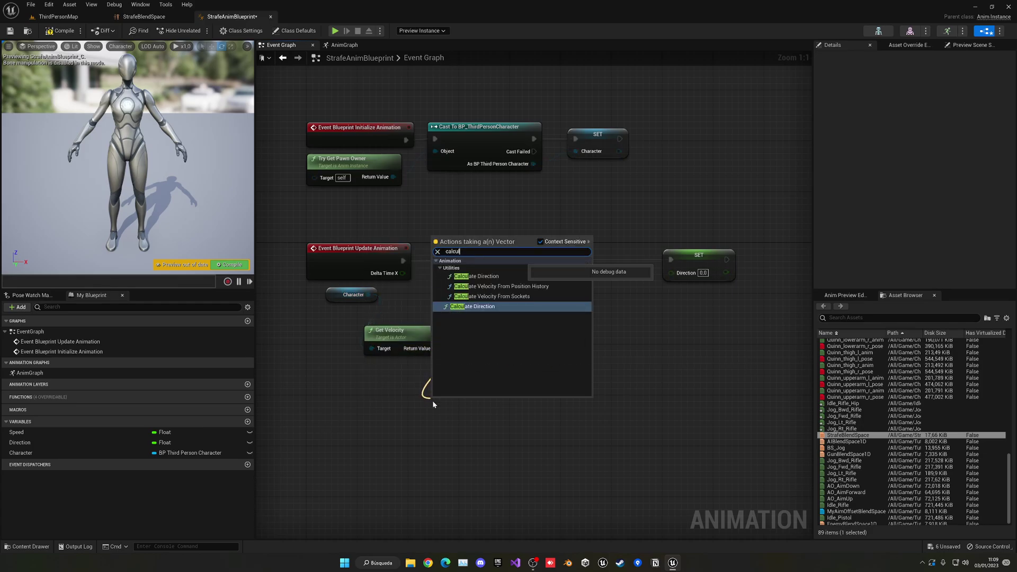
left_click(477, 310)
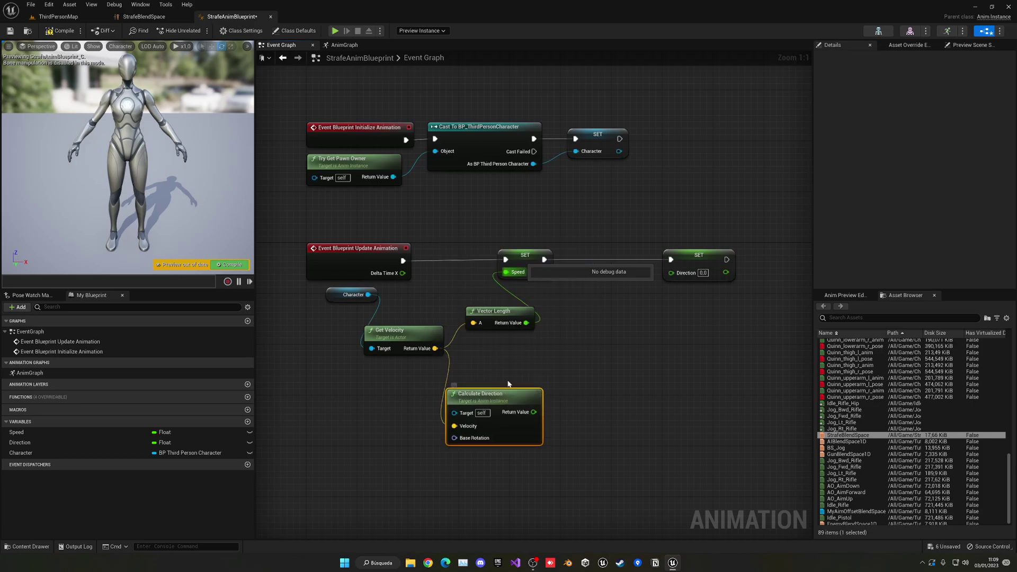
left_click_drag(456, 401, 502, 356)
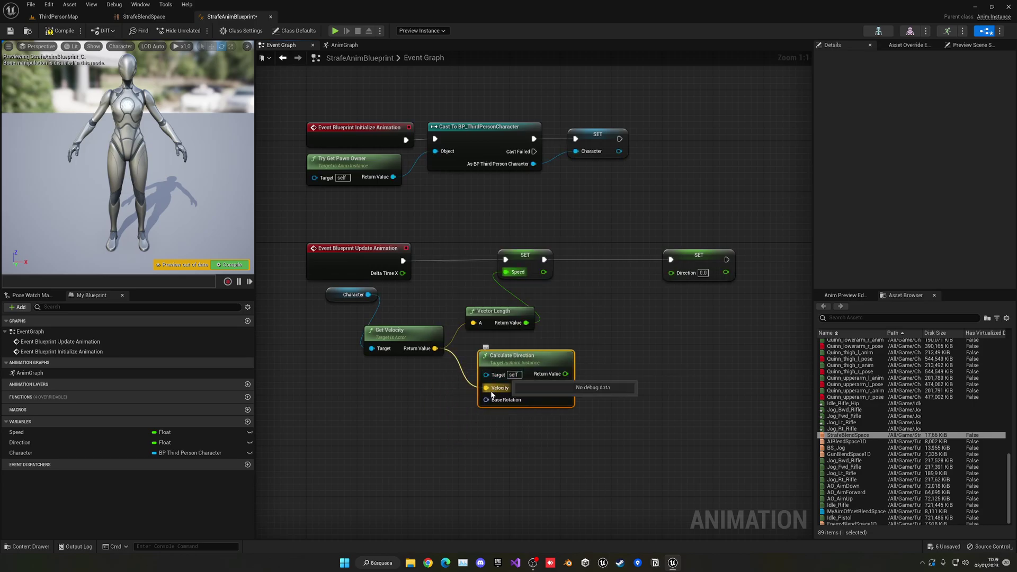
- Add a Get Actor Rotation node from Character, connect it to Calculate Direction's Base Rotation and line it up below Get Velocity
left_click_drag(368, 295, 365, 382)
type("get rota")
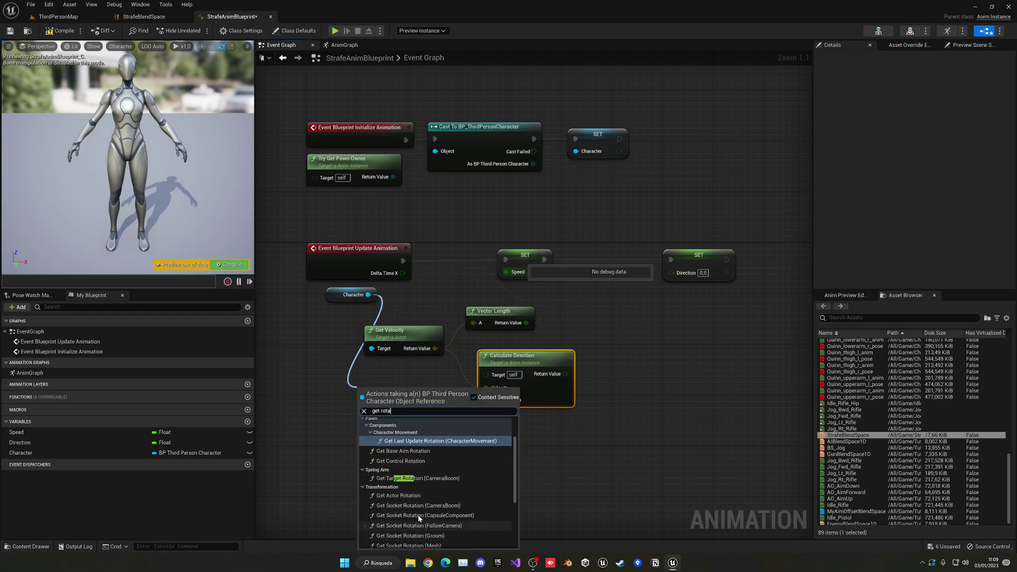
left_click(398, 496)
left_click_drag(422, 406, 486, 400)
left_click(475, 443)
left_click_drag(408, 390, 421, 388)
left_click_drag(406, 338, 412, 337)
left_click(428, 378)
- Feed the Direction setter with Calculate Direction's return value and move the setter closer to the Speed setter
left_click_drag(357, 297, 470, 381)
right_click_drag(583, 443, 556, 454)
left_click_drag(538, 386, 603, 267)
left_click(609, 347)
scroll(598, 318, "down", 3)
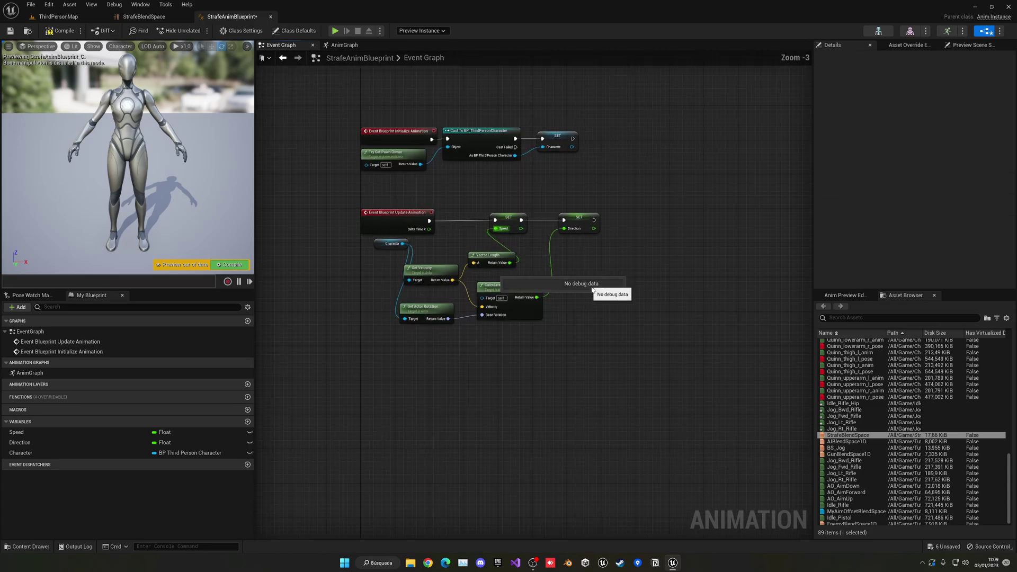
- Compile and save StrafeAnimBlueprint
left_click(64, 32)
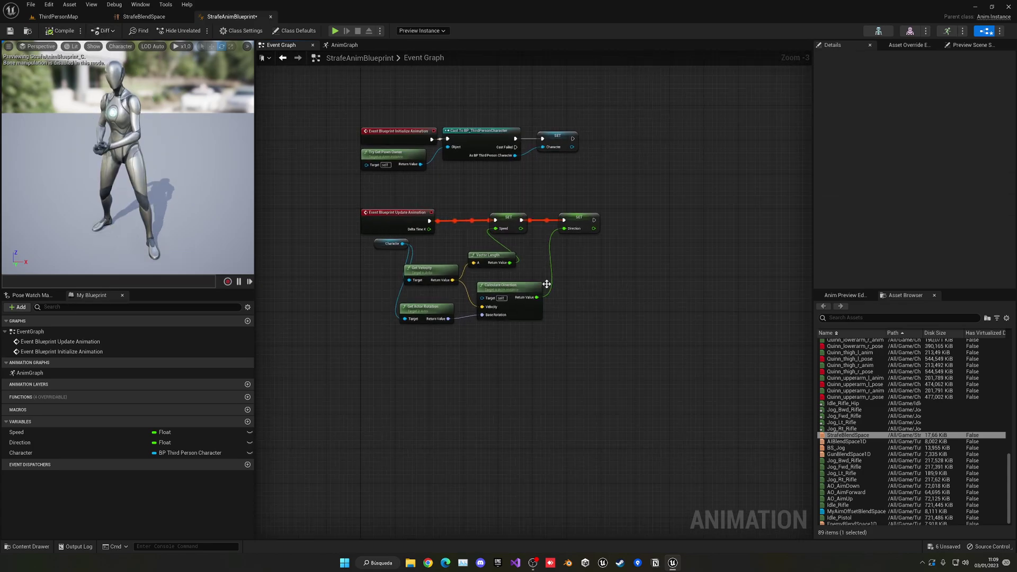
scroll(466, 371, "up", 3)
key("ctrl+s")
right_click_drag(361, 198, 341, 209)
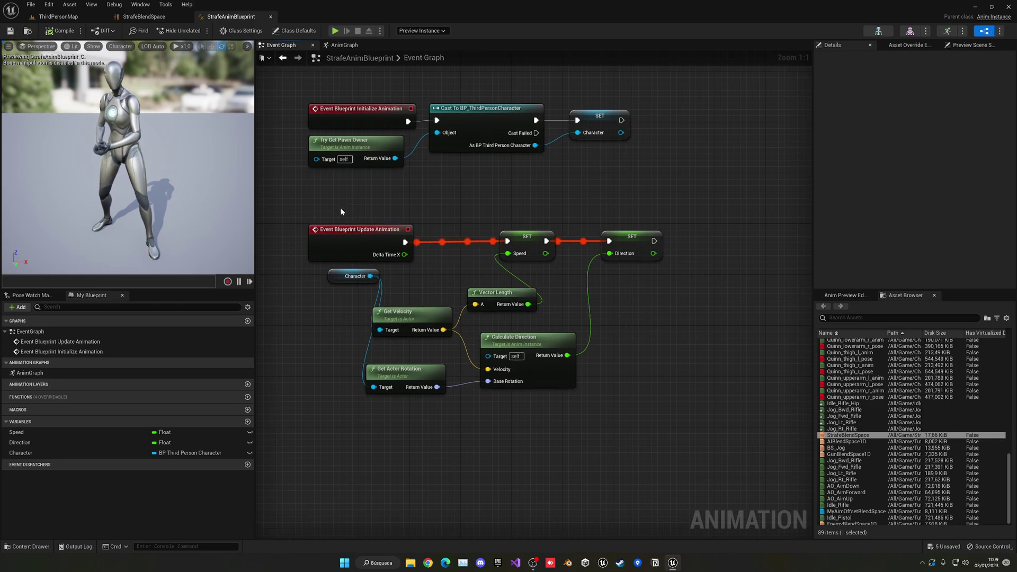
- Open BP_ThirdPersonCharacter from the ThirdPerson Blueprints folder of the level's content and show its 3D preview
left_click(80, 20)
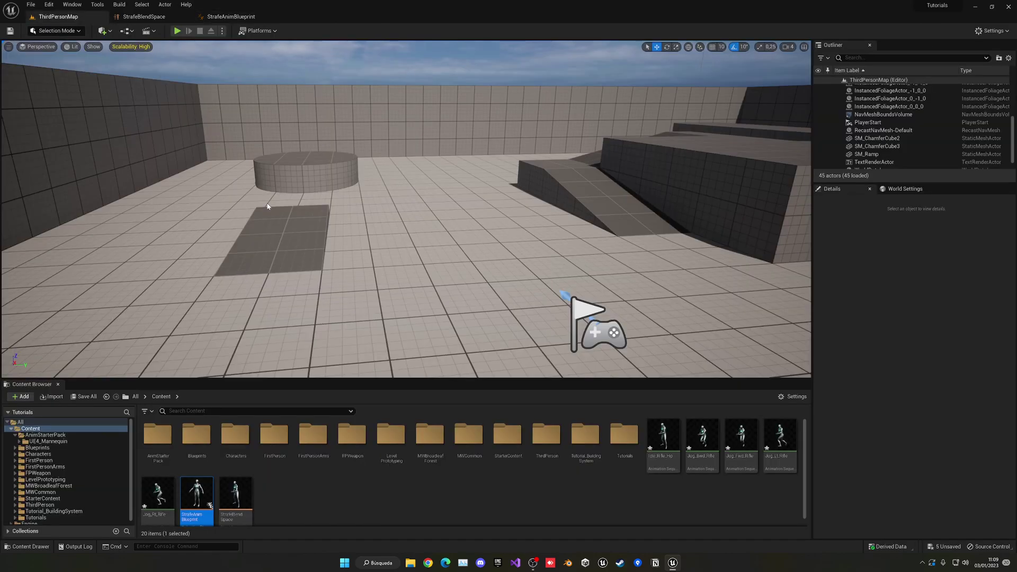
double_click(547, 435)
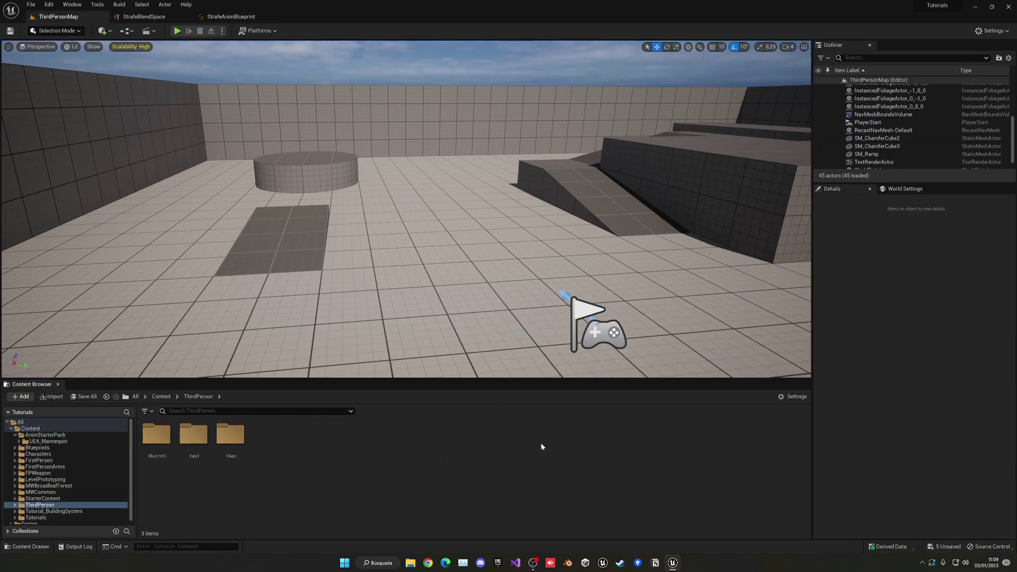
double_click(157, 434)
double_click(159, 433)
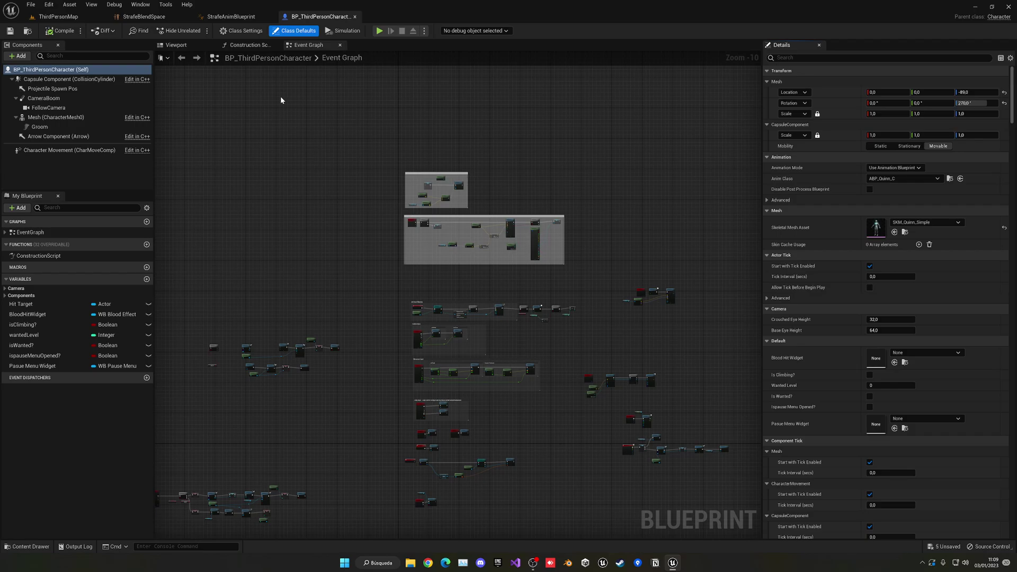
left_click(180, 45)
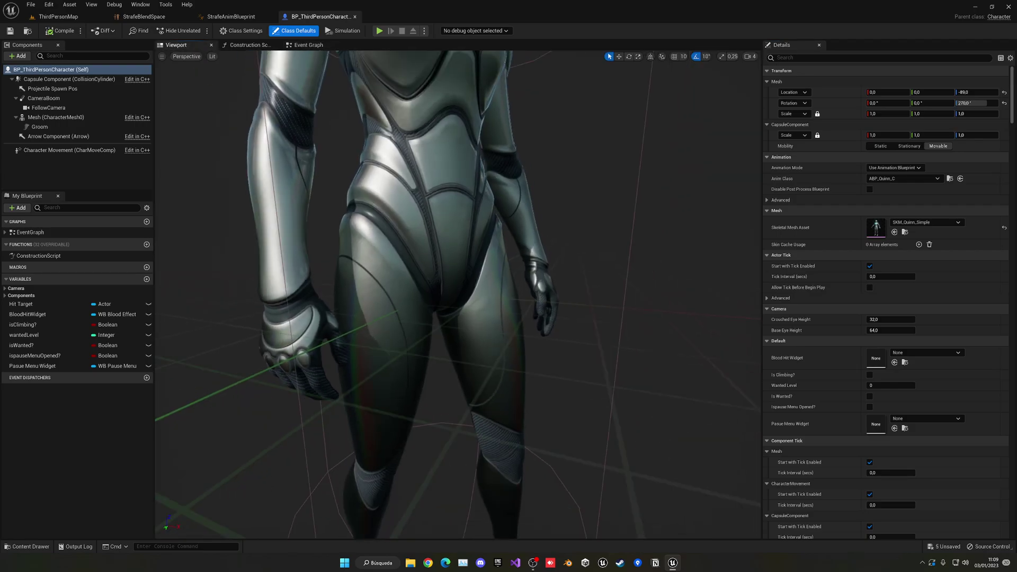
- Set the Anim Class of the character's Mesh to StrafeAnimBlueprint and compile the character blueprint
scroll(458, 294, "down", 4)
left_click(456, 254)
scroll(458, 294, "down", 5)
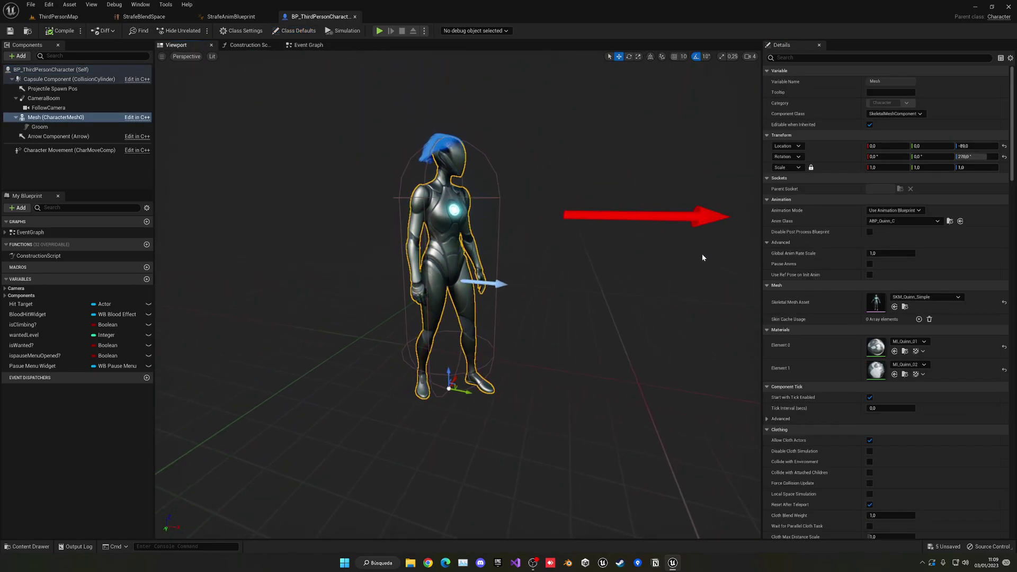
left_click(869, 221)
type("stra")
left_click(911, 252)
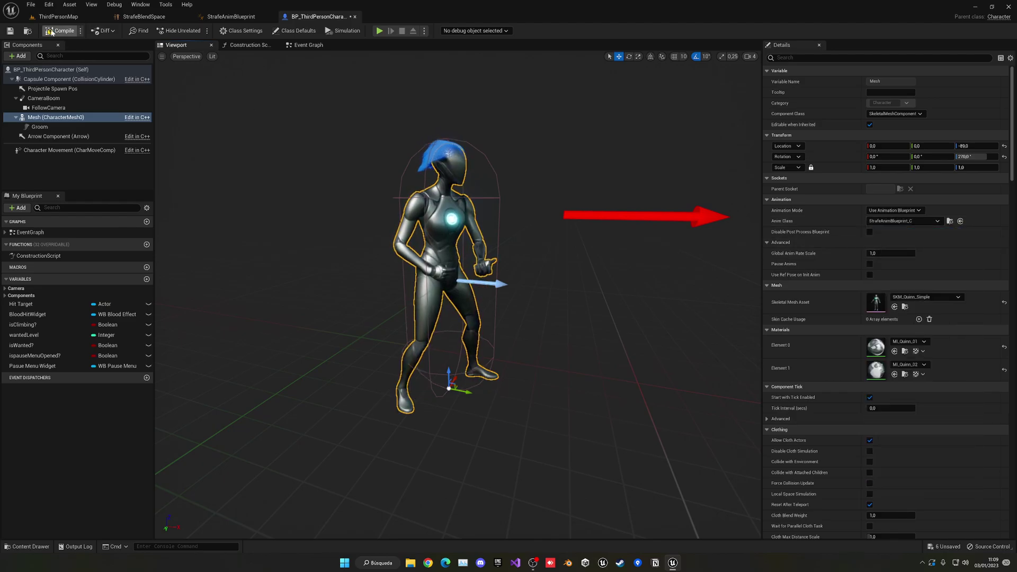
left_click(51, 32)
- Play-test ThirdPersonMap, running the character forward and backward to check its animation, and end the session
left_click(85, 18)
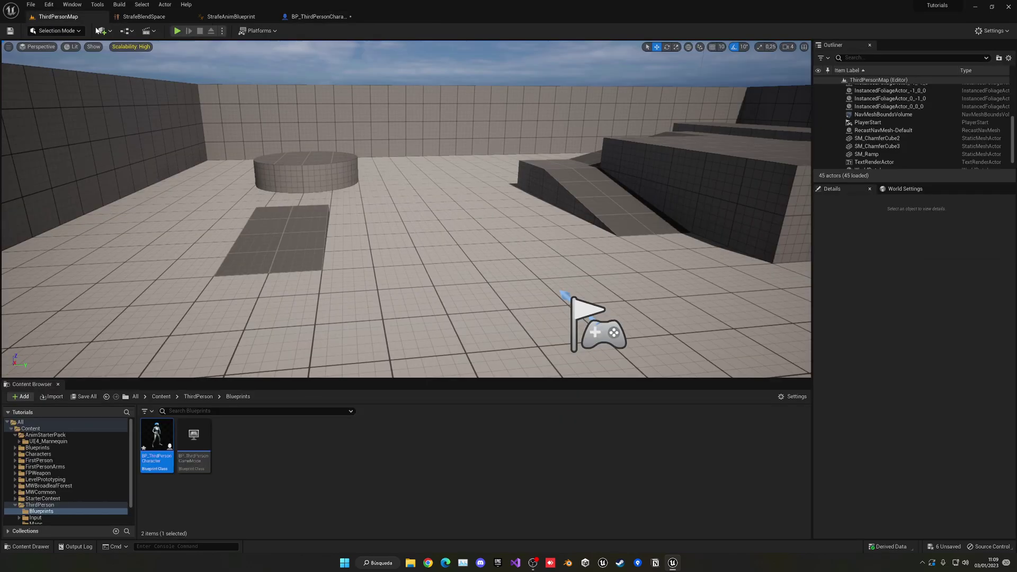
left_click(176, 31)
left_click(297, 154)
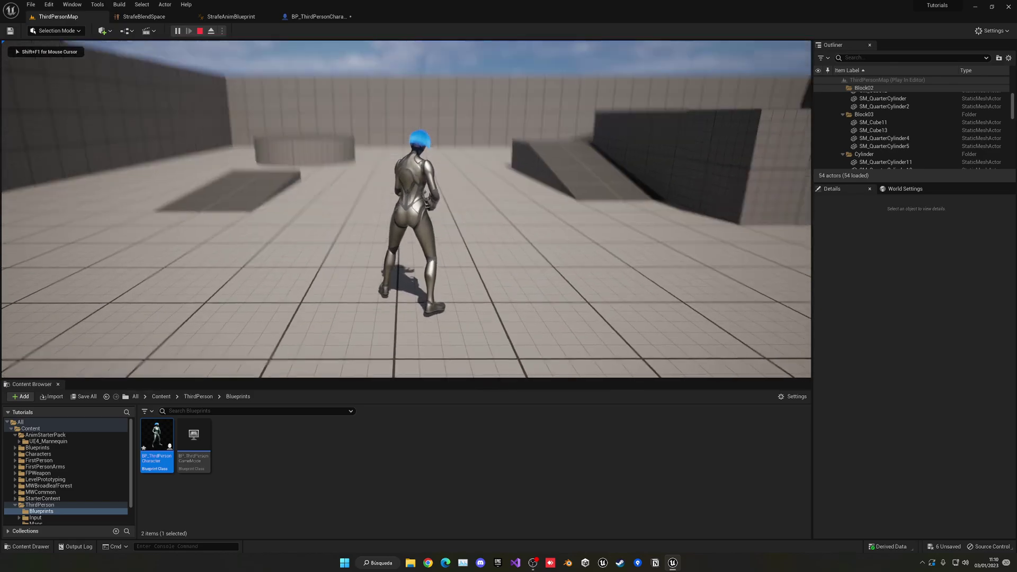
key("w")
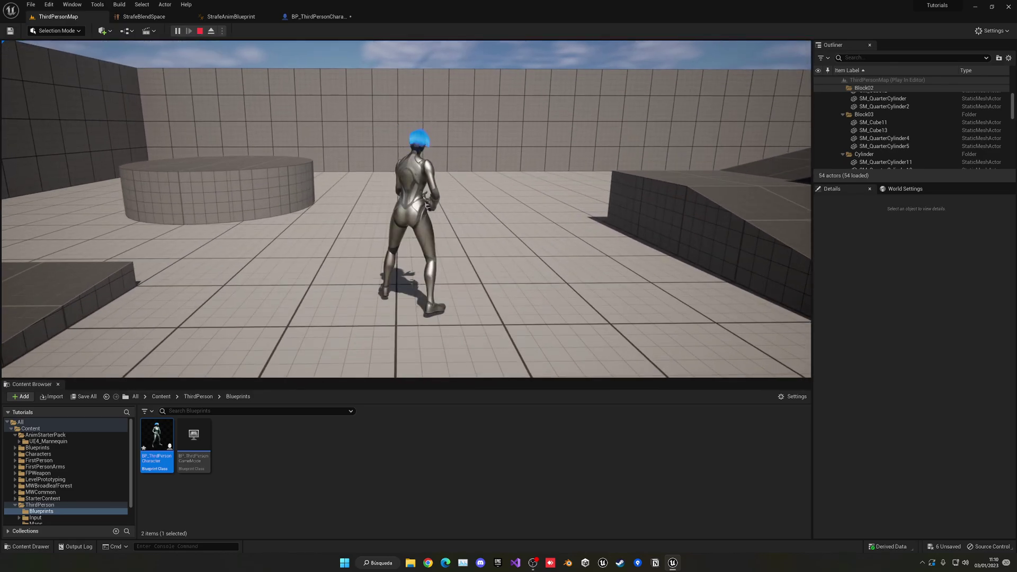
key("s")
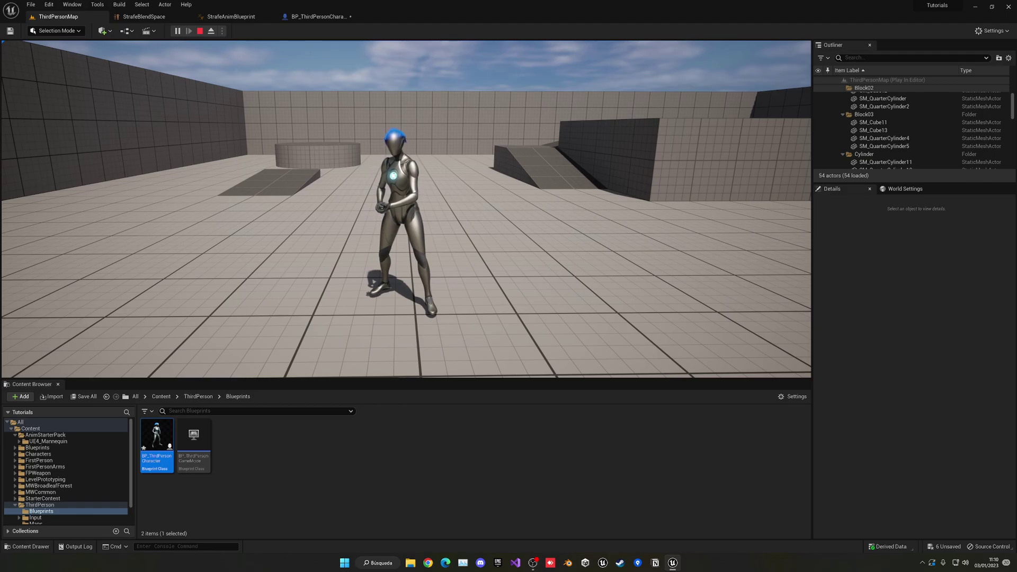
key("Escape")
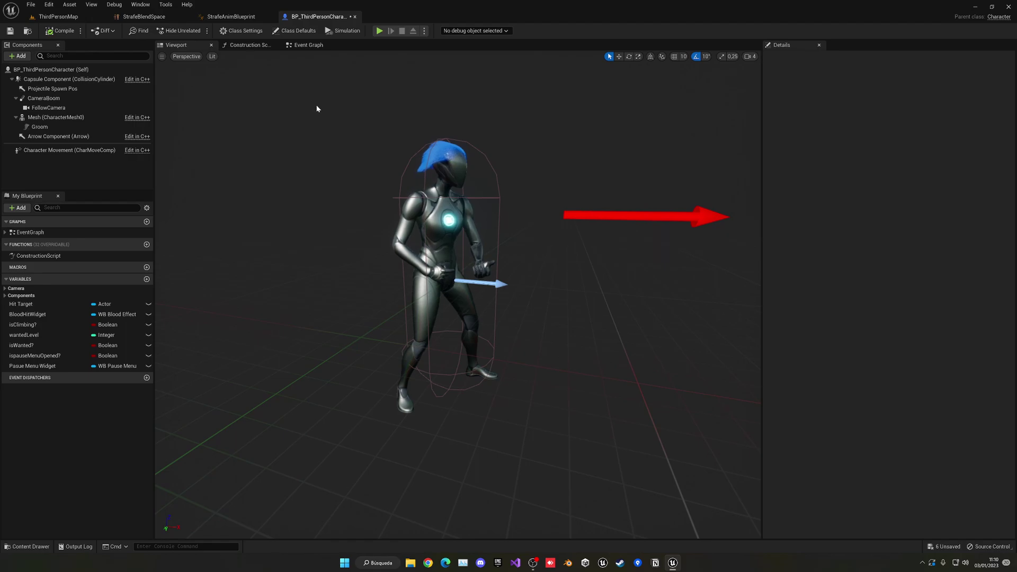
- Turn off Orient Rotation to Movement and turn on Use Controller Desired Rotation for BP_ThirdPersonCharacter's Character Movement component
left_click(78, 150)
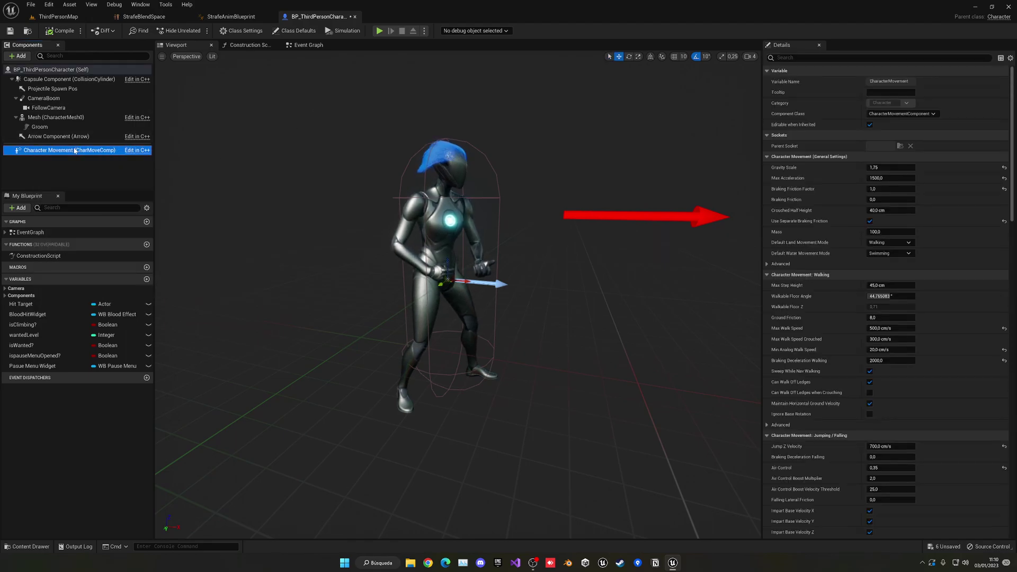
scroll(788, 289, "down", 15)
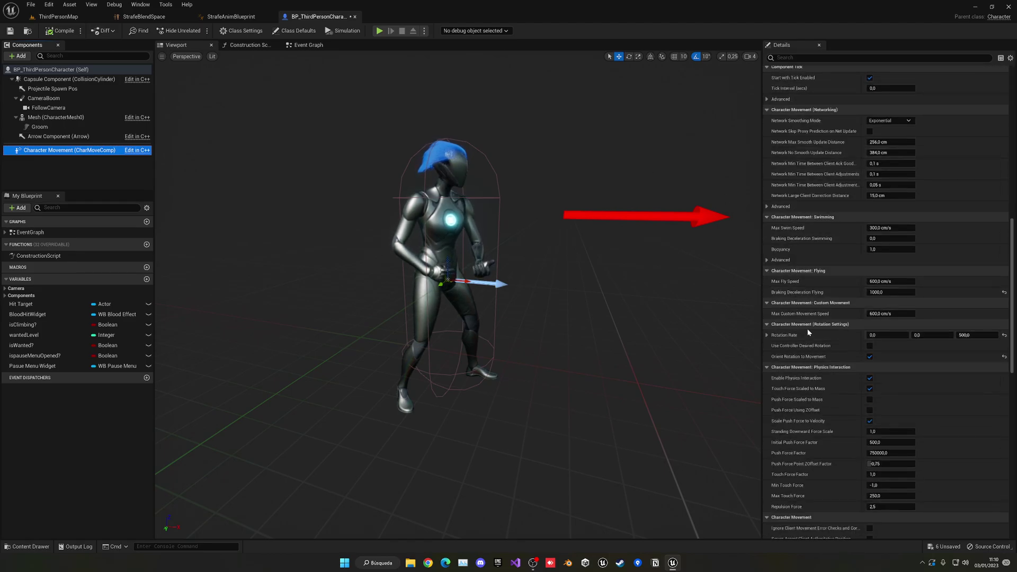
left_click(869, 357)
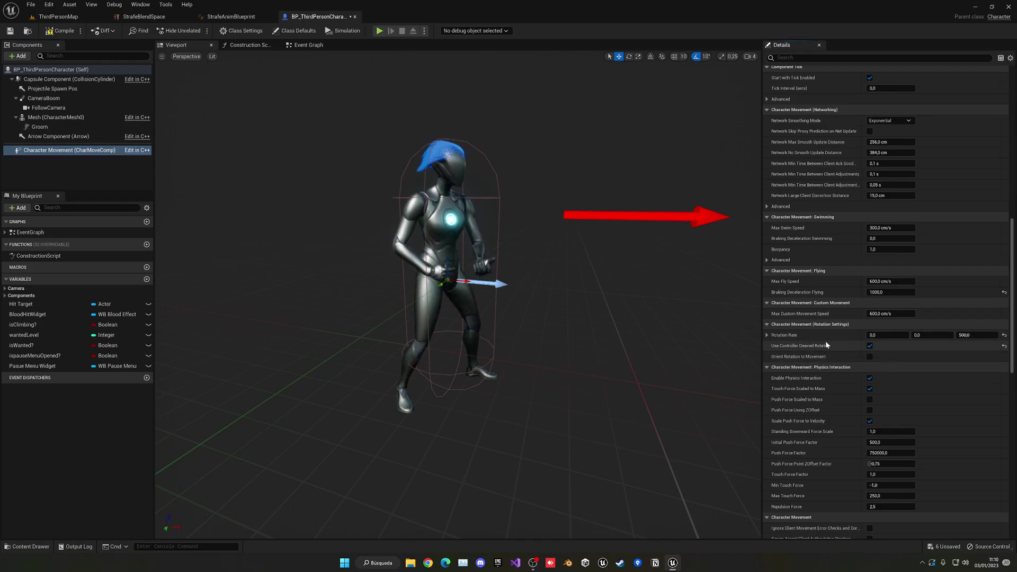
- Play-test ThirdPersonMap again, moving the character forward, backward and to both sides to check the strafing, and end the session
left_click(68, 18)
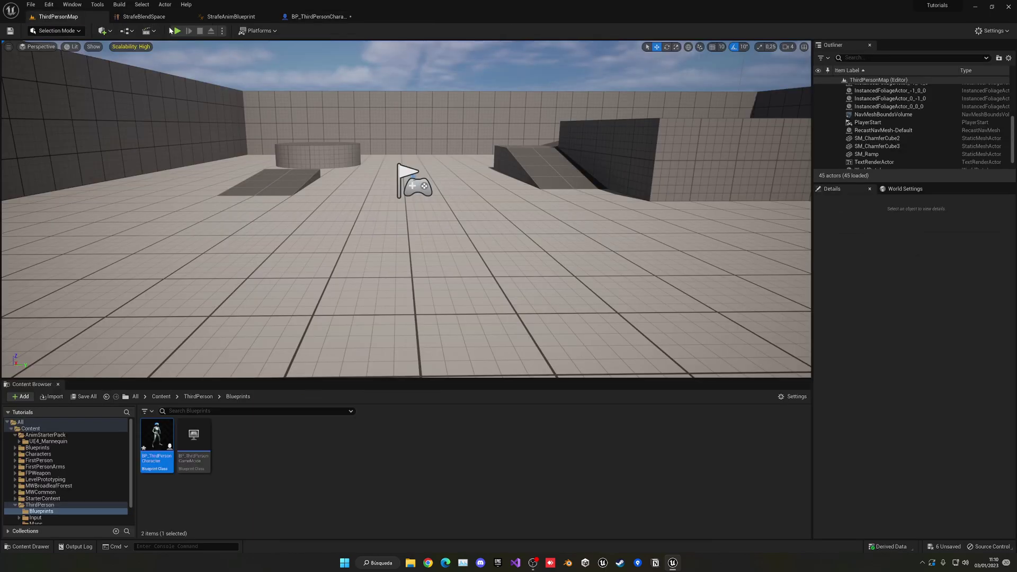
left_click(177, 30)
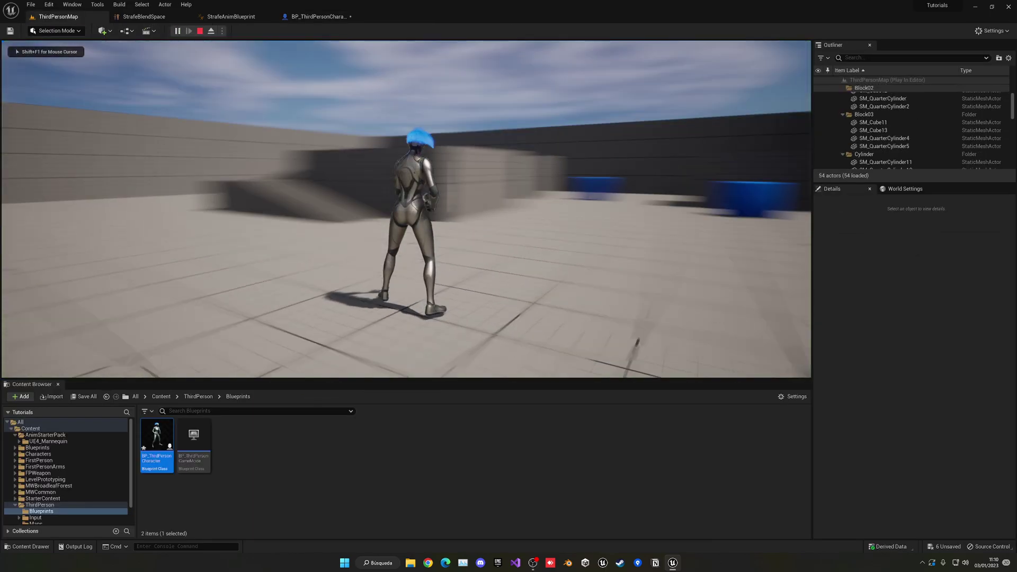
key("w")
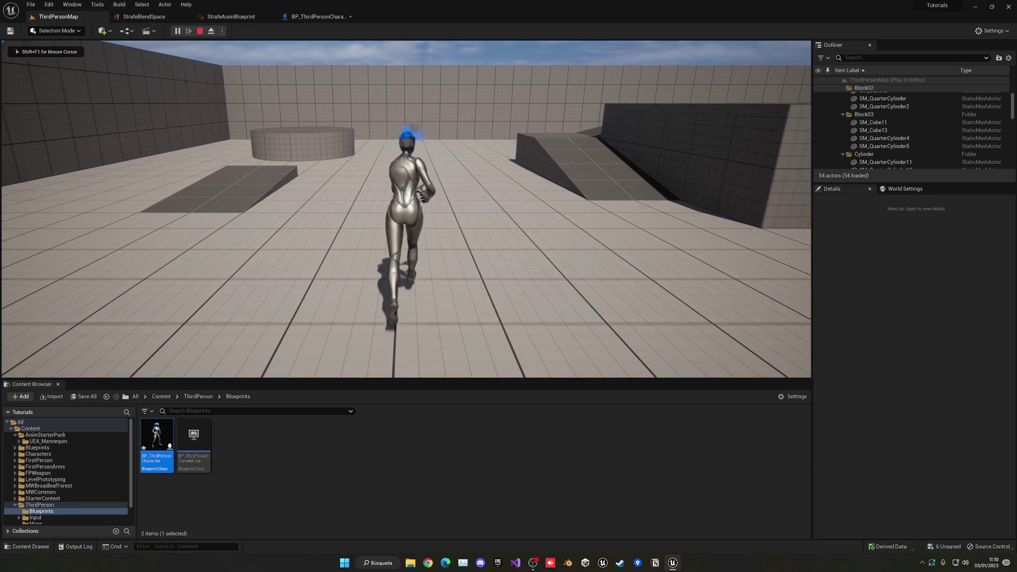
key("d")
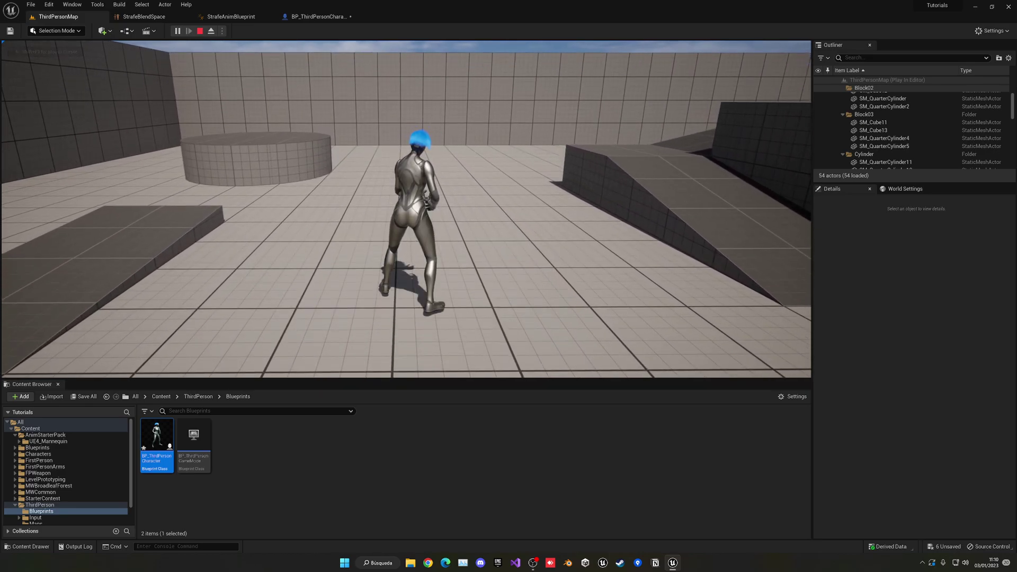
key("a")
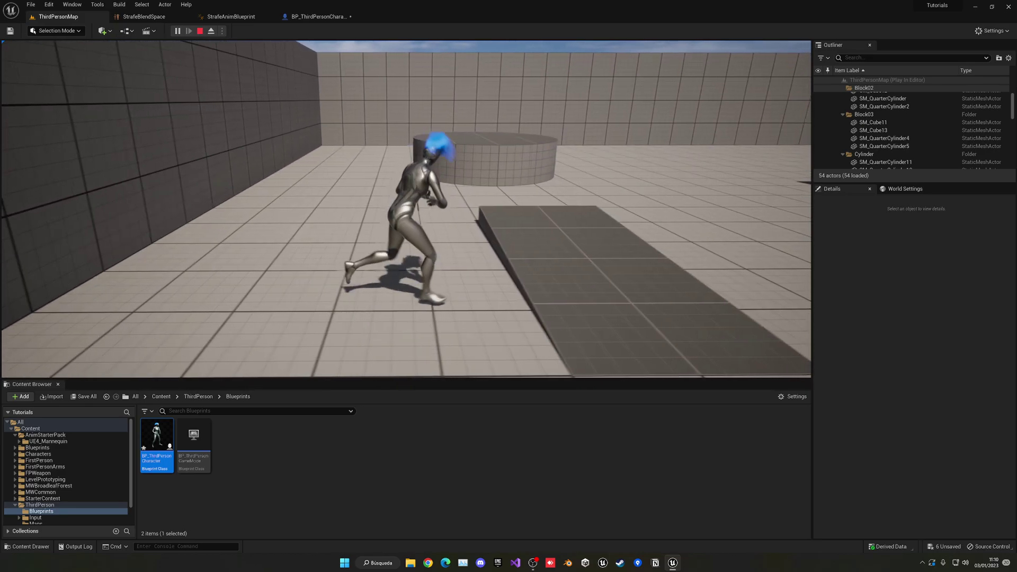
key("d")
key("s")
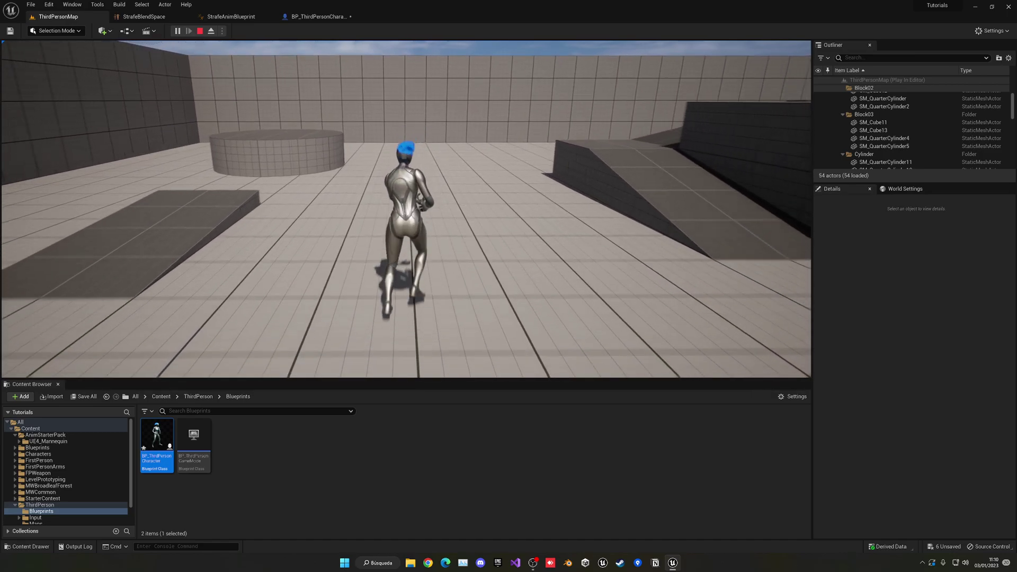
key("w")
key("a")
key("s")
key("d")
key("w")
key("a")
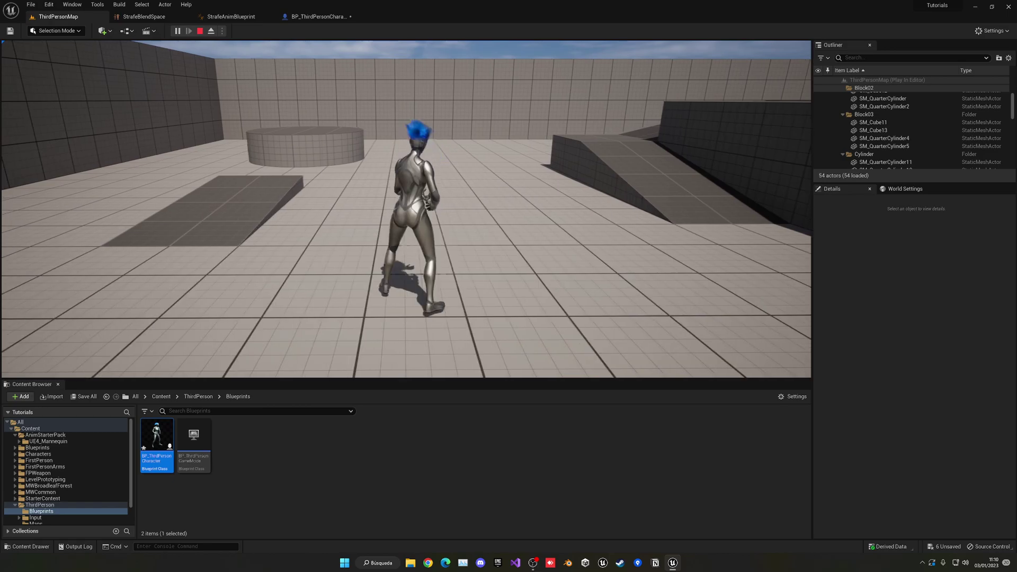
key("Escape")
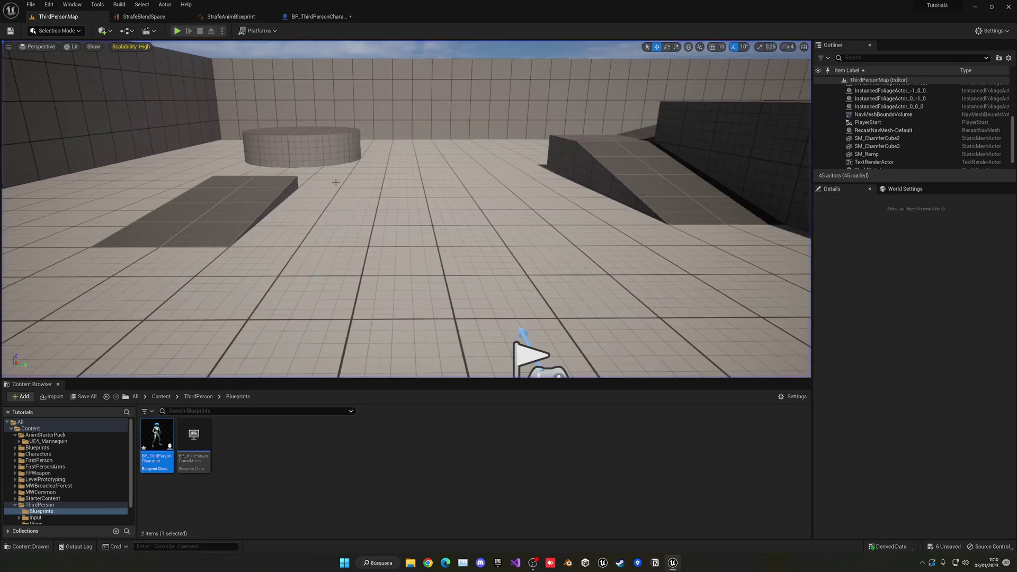
- In StrafeBlendSpace, set the sample Weight Speed to 30 and the Direction axis Smoothing Time to 0.35, and save it
left_click(152, 20)
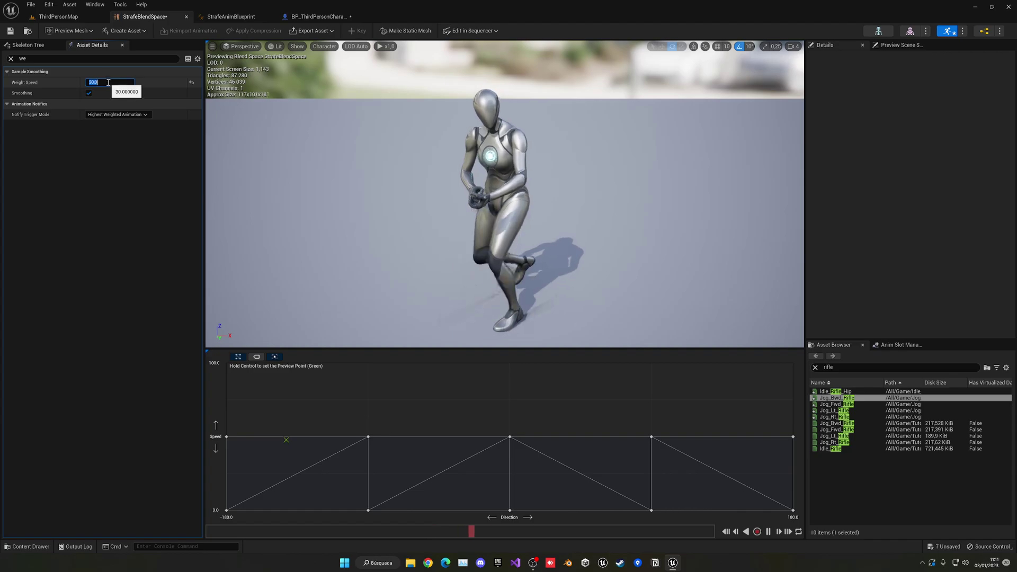
left_click(12, 58)
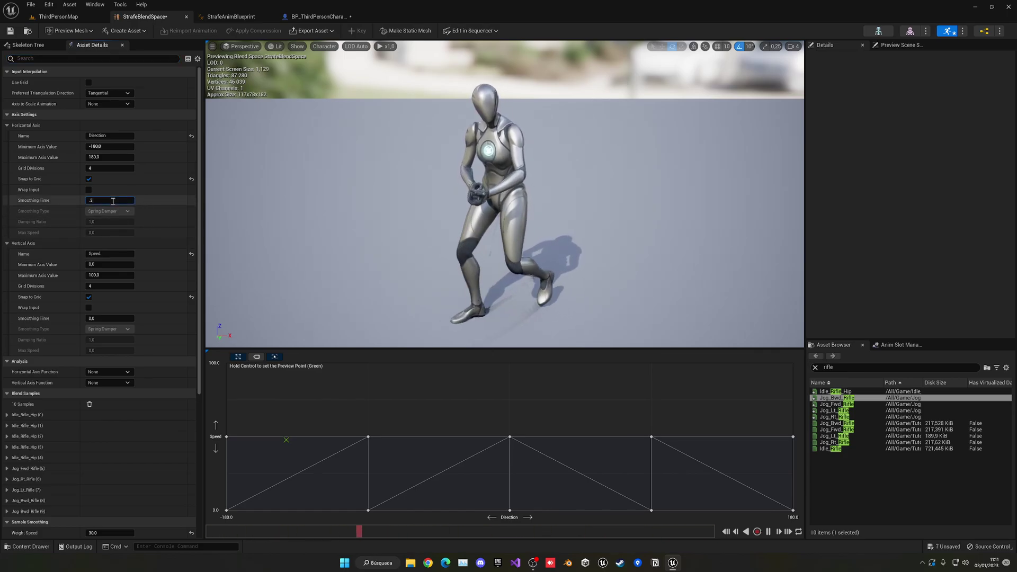
left_click(111, 286)
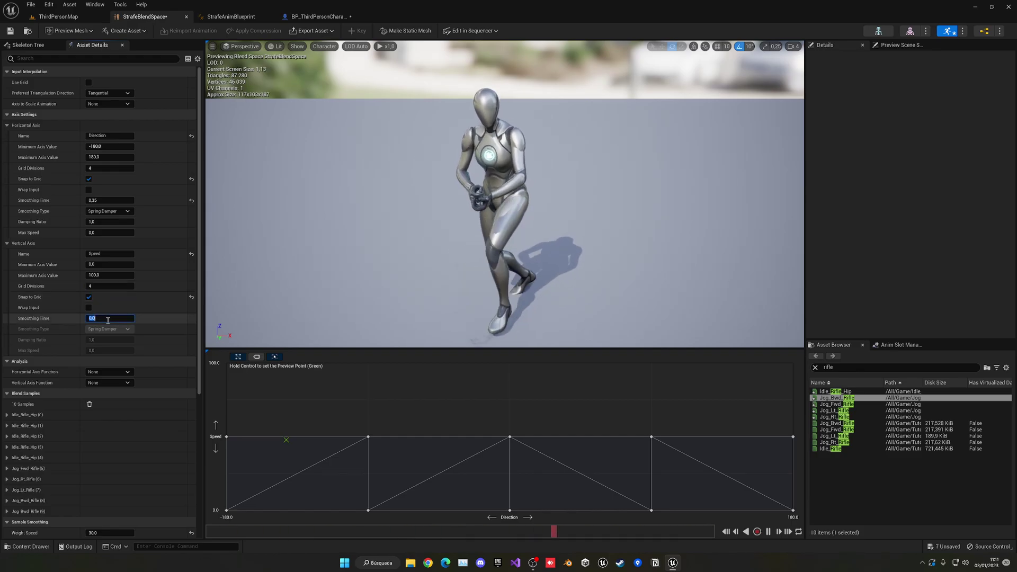
left_click(11, 32)
- Play-test ThirdPersonMap with the smoothed blend space, moving the character forward, backward and to both sides, and end the session
left_click(58, 18)
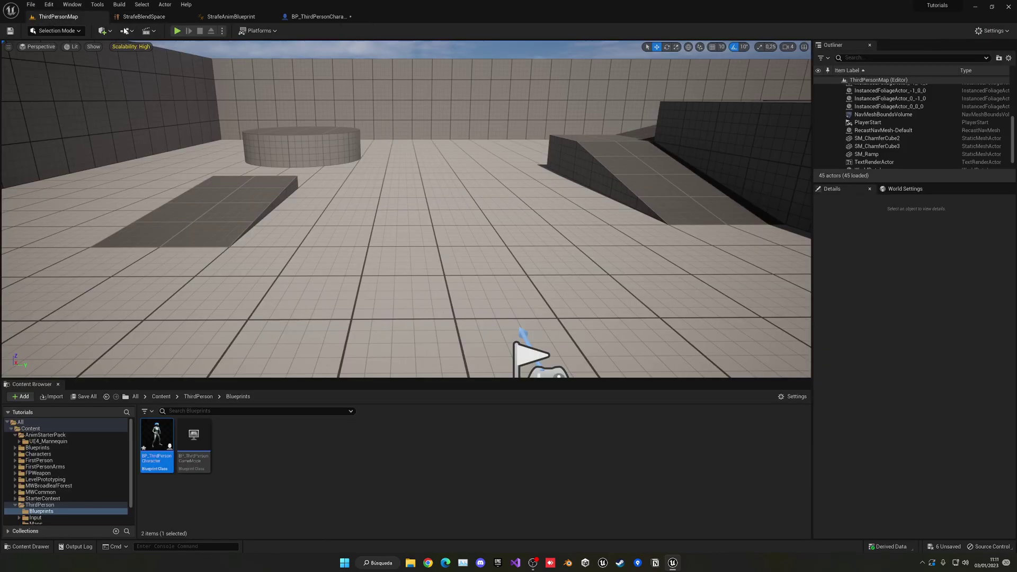
left_click(175, 32)
key("w")
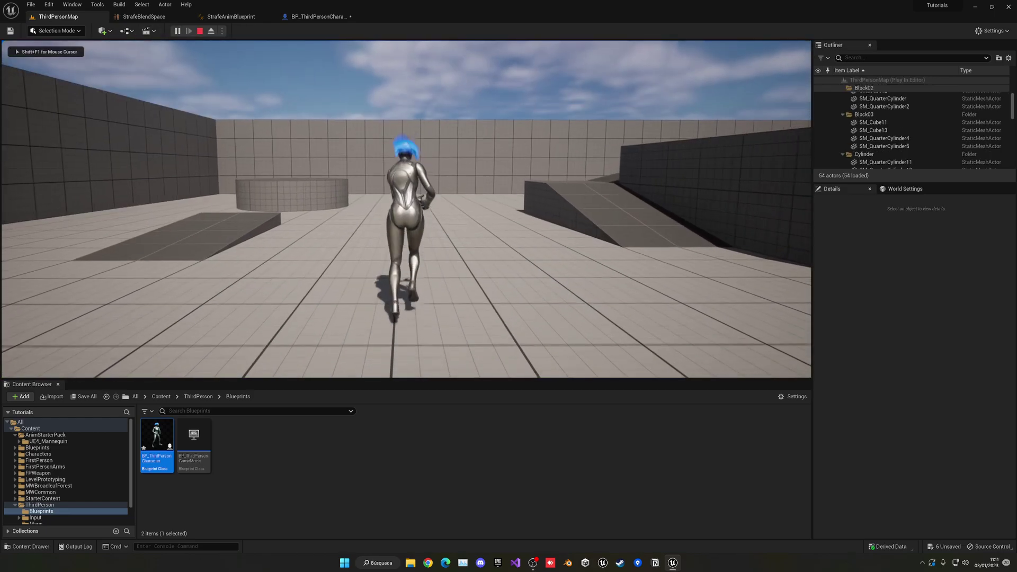
key("s")
key("a")
key("d")
key("w")
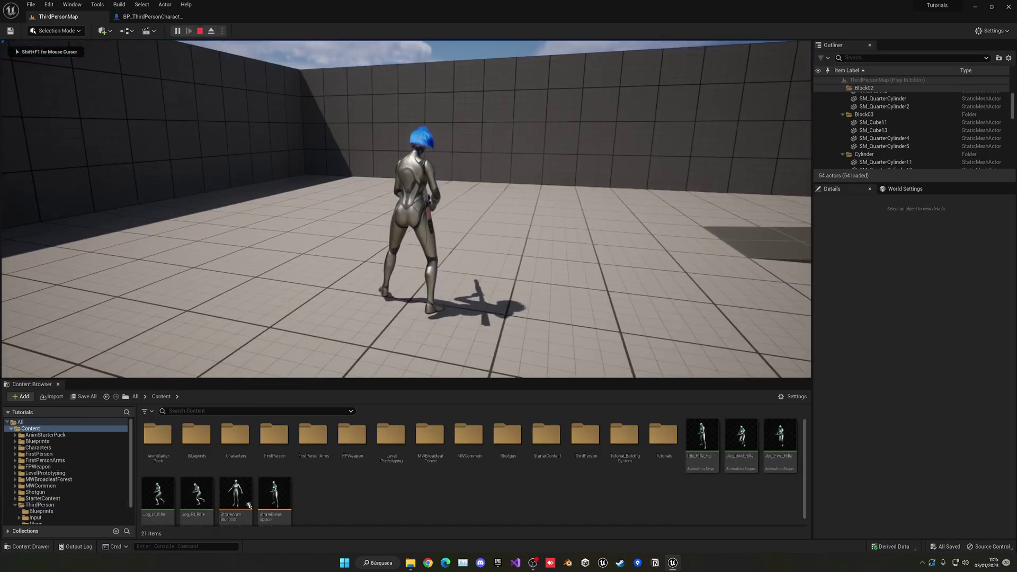
- Run the character around ThirdPersonMap with the rifle in hand, combining forward movement with strafes to both sides to check the animation blending
key("w")
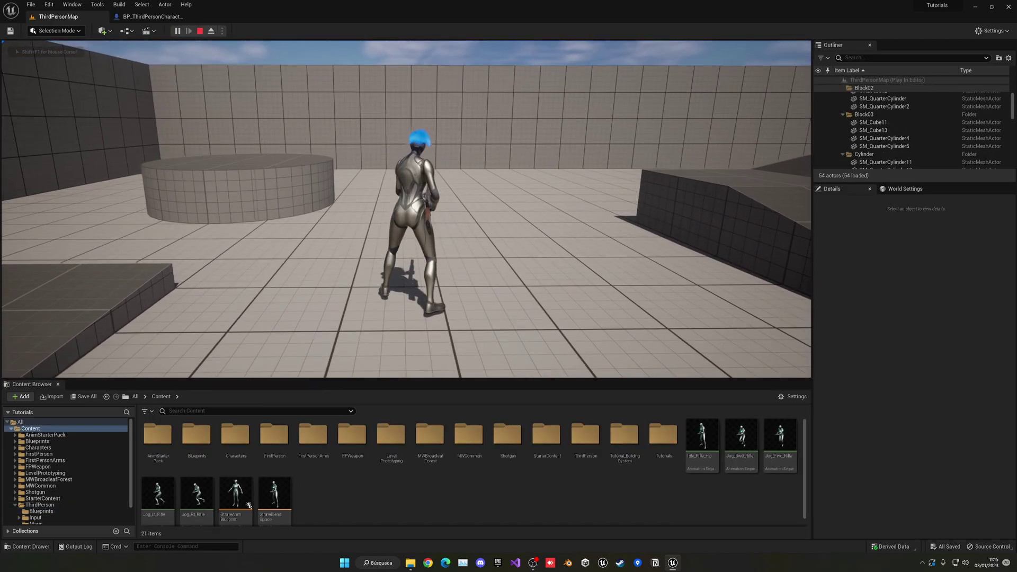
key("w")
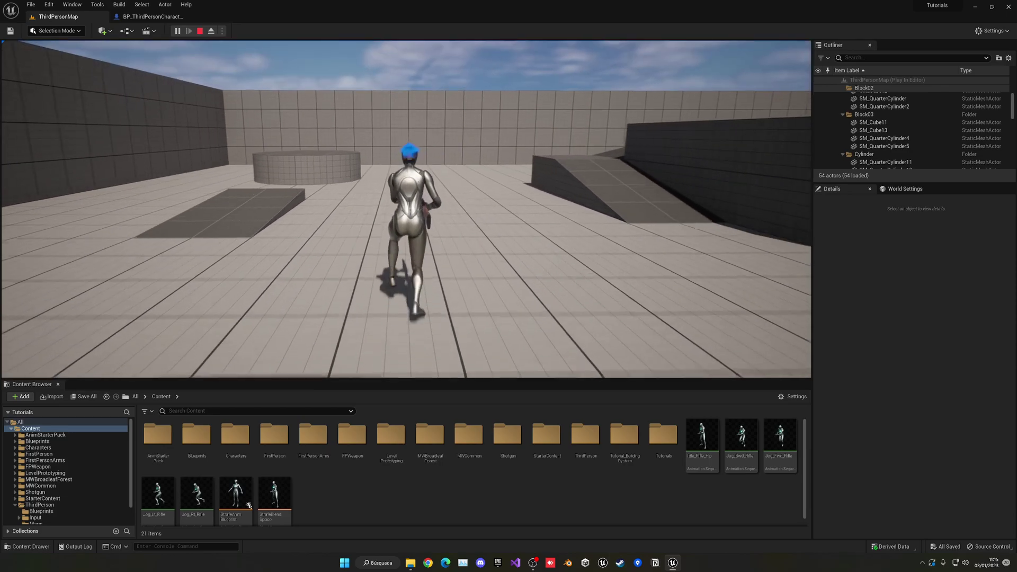
key("d")
key("a")
key("d")
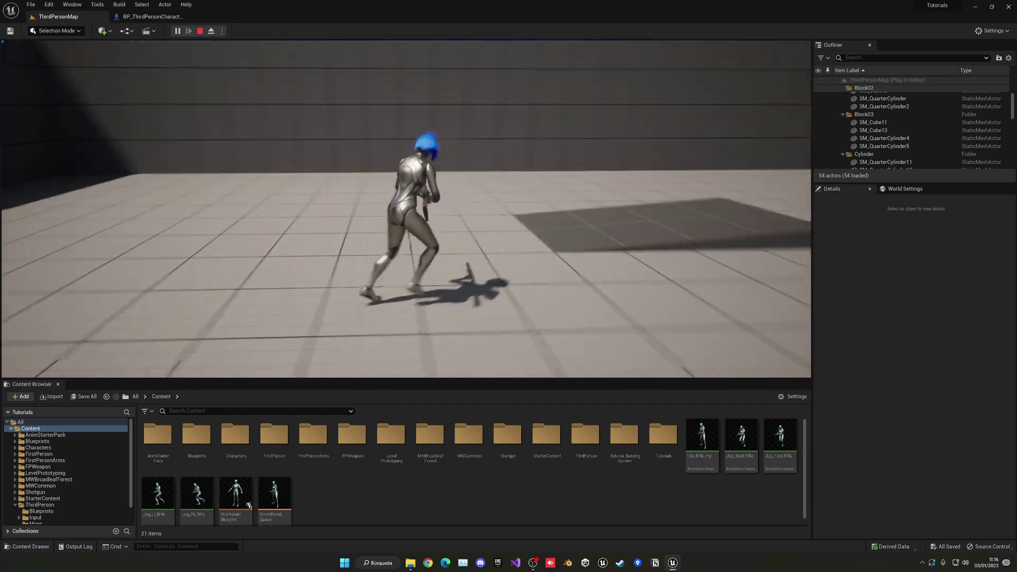
key("a")
key("w")
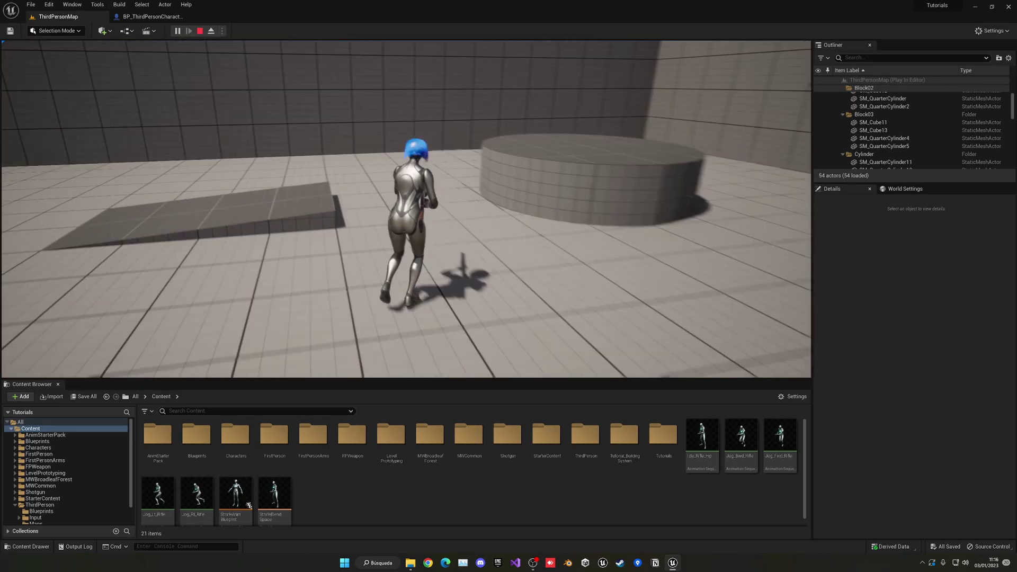
key("a")
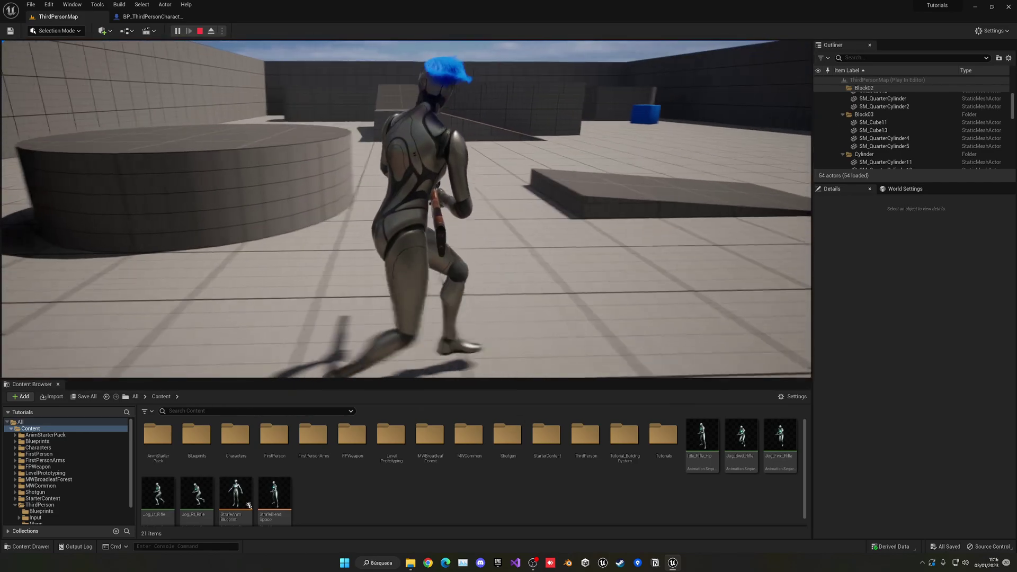